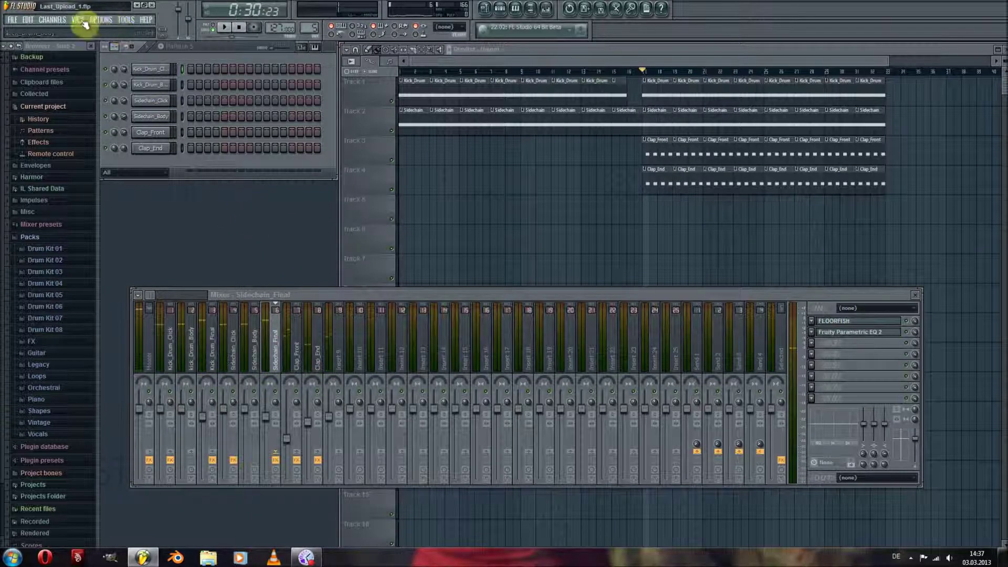
# Add a Sytrus synthesizer channel to the project
pyautogui.click(55, 20)
pyautogui.moveTo(58, 30)
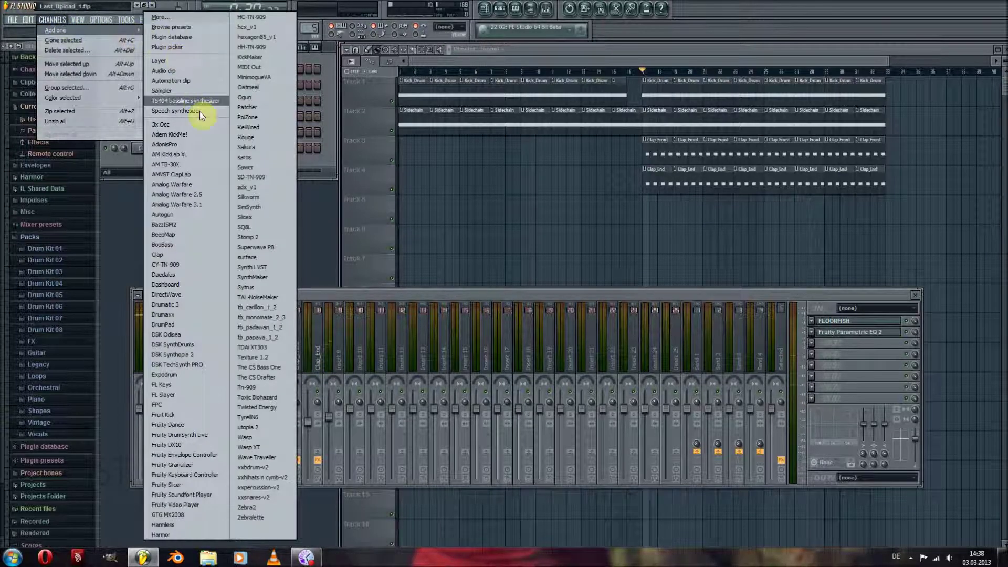
pyautogui.click(247, 287)
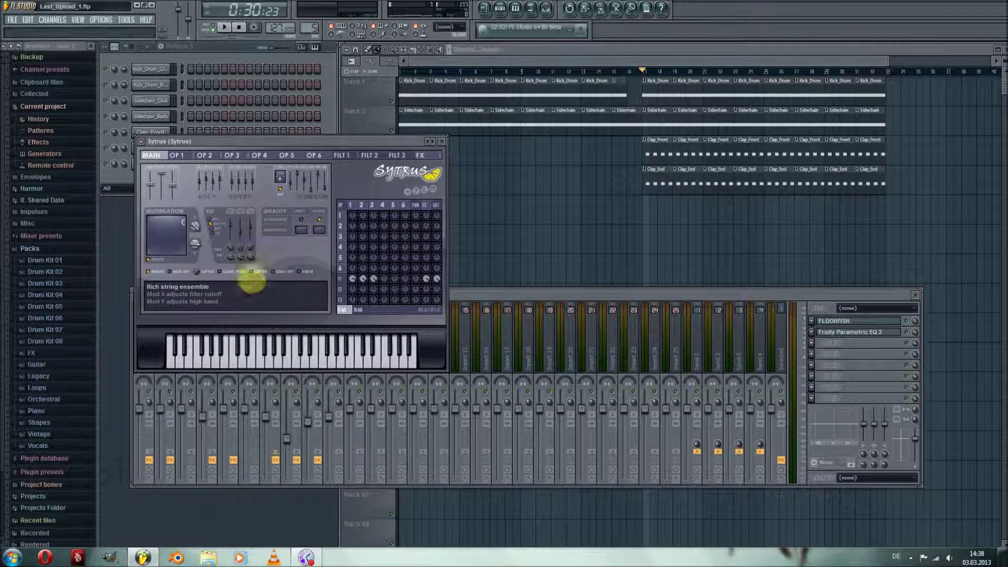
# Load the Default preset in Sytrus and lower the rightmost sliders of the unison section
pyautogui.click(141, 143)
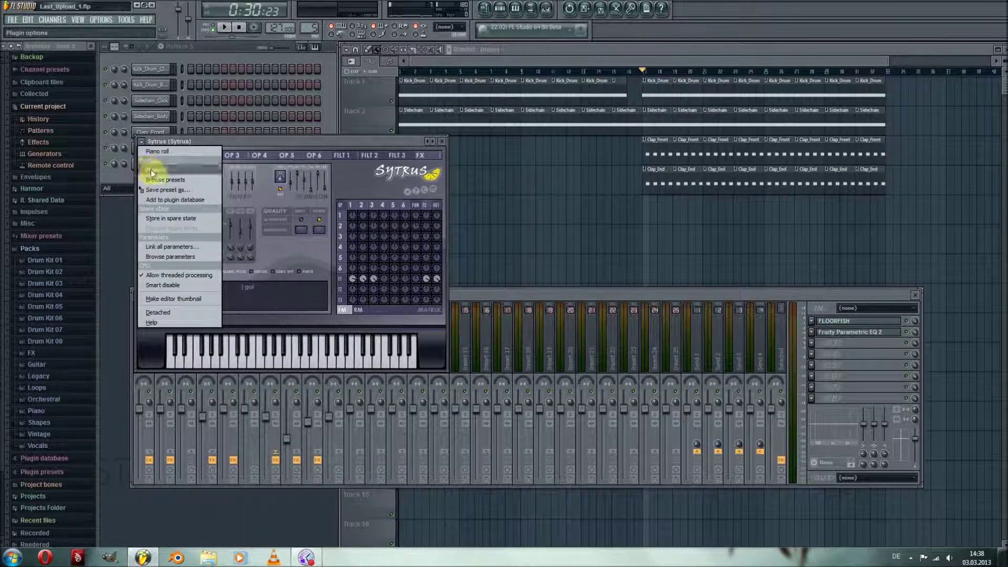
pyautogui.moveTo(157, 171)
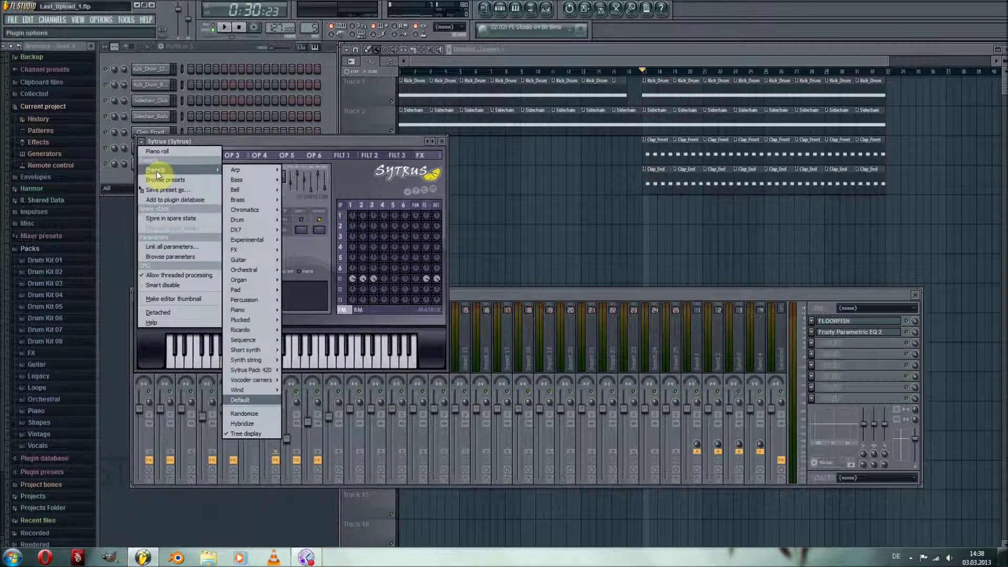
pyautogui.click(247, 401)
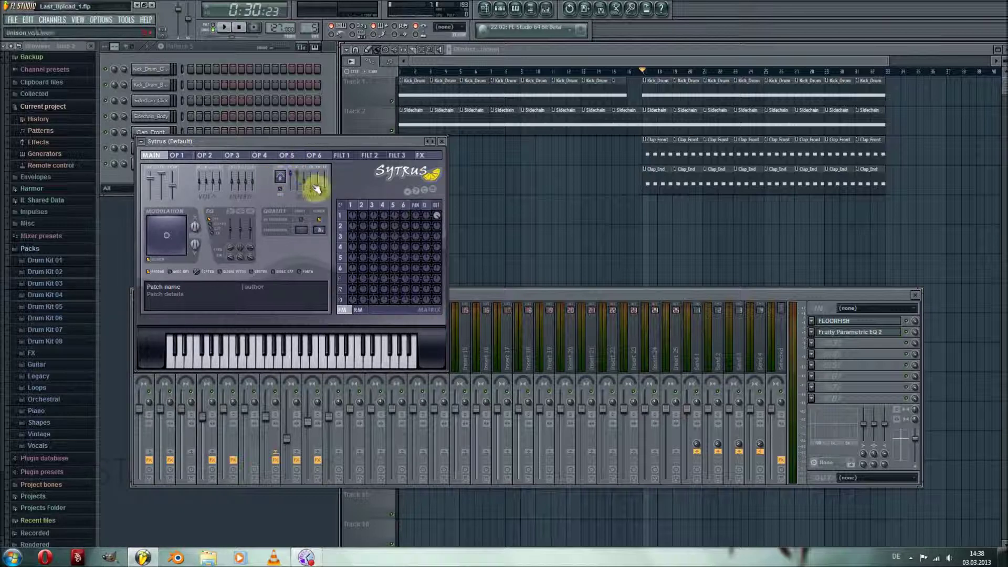
pyautogui.moveTo(325, 191); pyautogui.dragTo(321, 209)
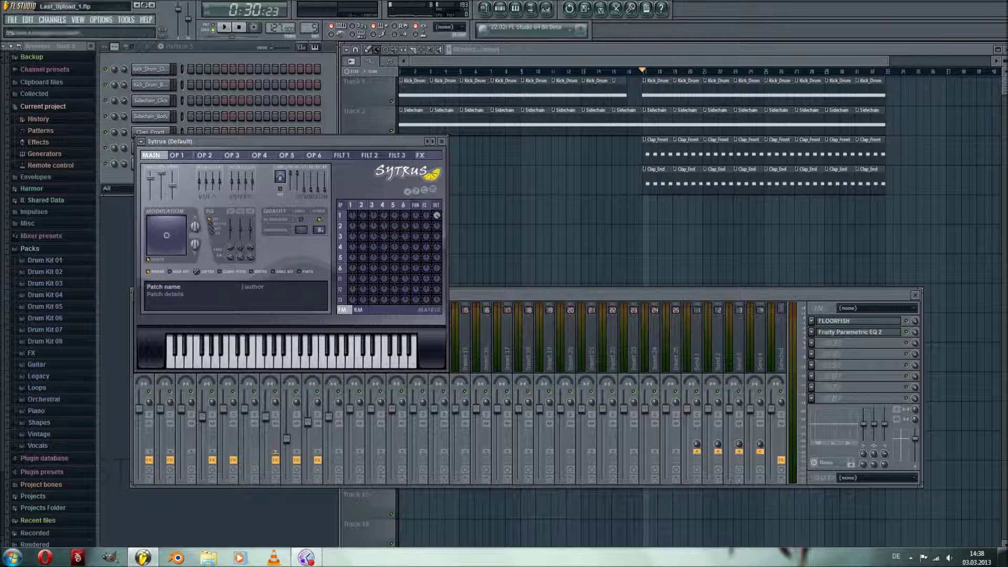
# Set the waveforms of the first three Sytrus operators: saw for operator 1, square for operator 2 and sine for operator 3
pyautogui.click(178, 155)
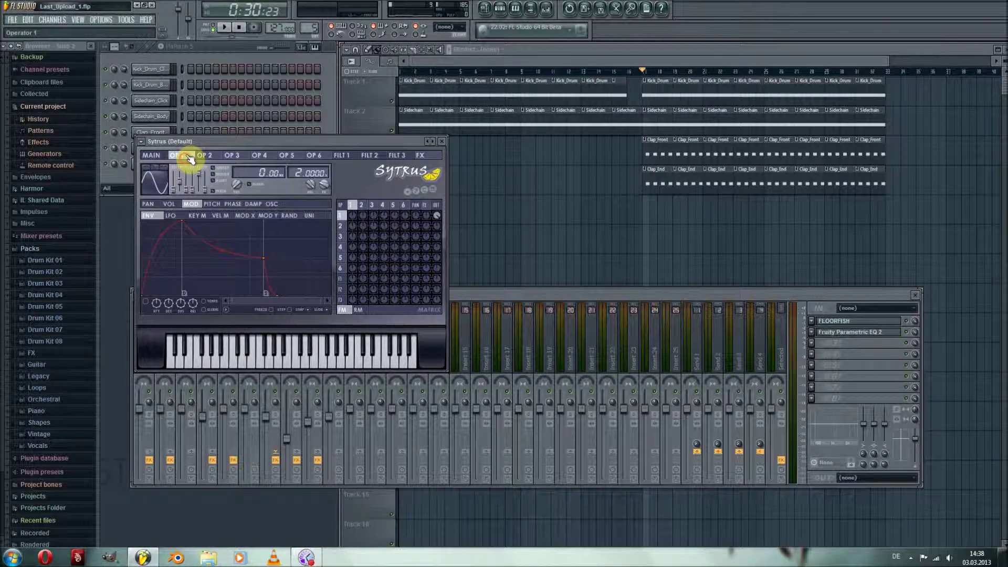
pyautogui.click(164, 177)
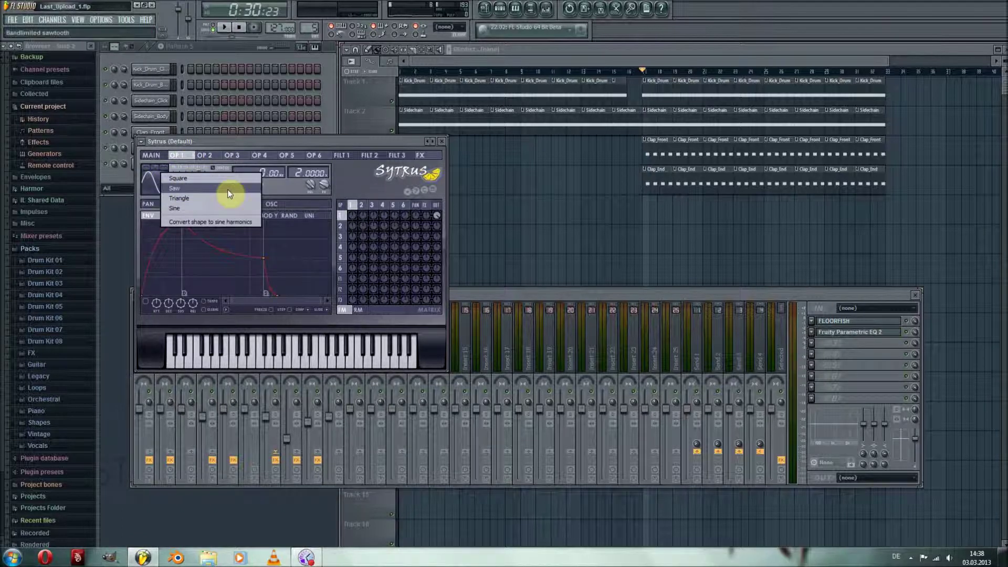
pyautogui.click(228, 189)
pyautogui.click(212, 157)
pyautogui.click(149, 188)
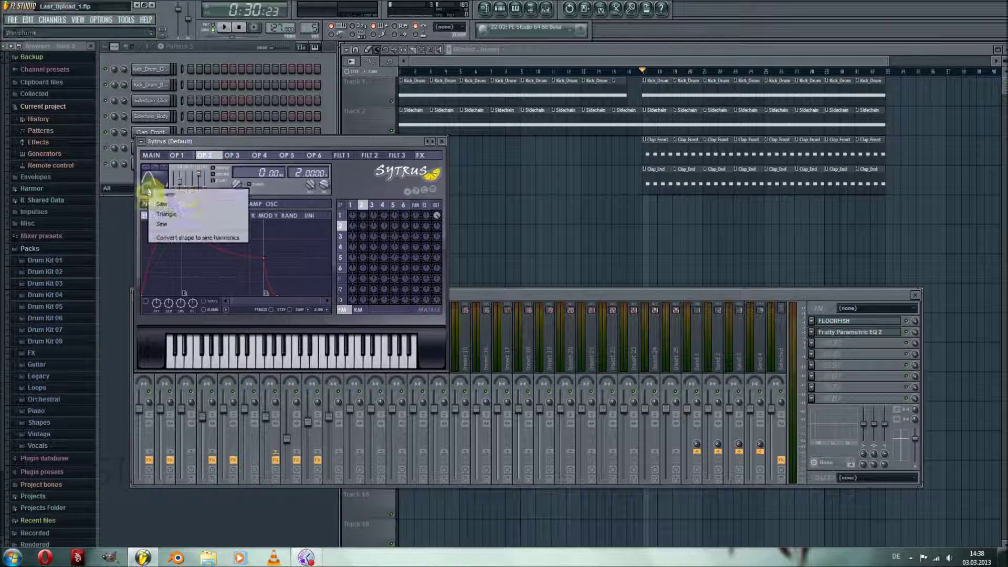
pyautogui.click(216, 189)
pyautogui.click(231, 155)
pyautogui.click(155, 189)
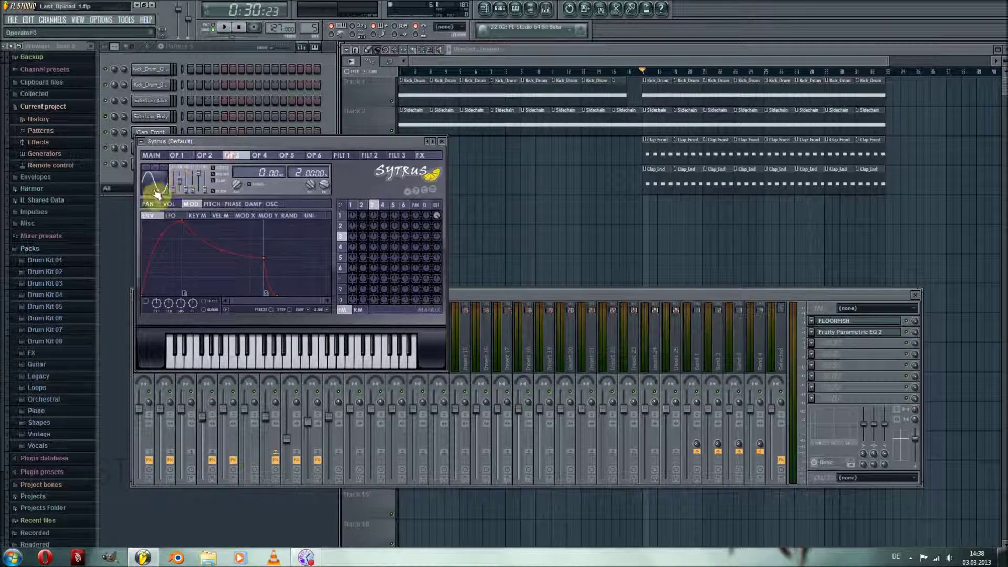
pyautogui.click(181, 221)
# Enable the third switch beside the operators' waveform sliders and set operator 1's frequency ratio to 1.0000
pyautogui.click(214, 181)
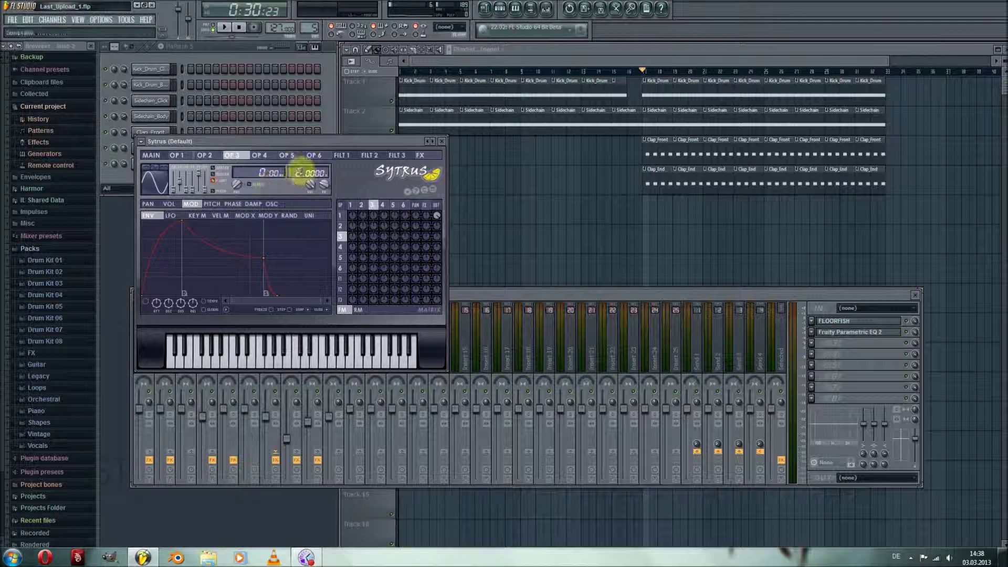
pyautogui.click(205, 155)
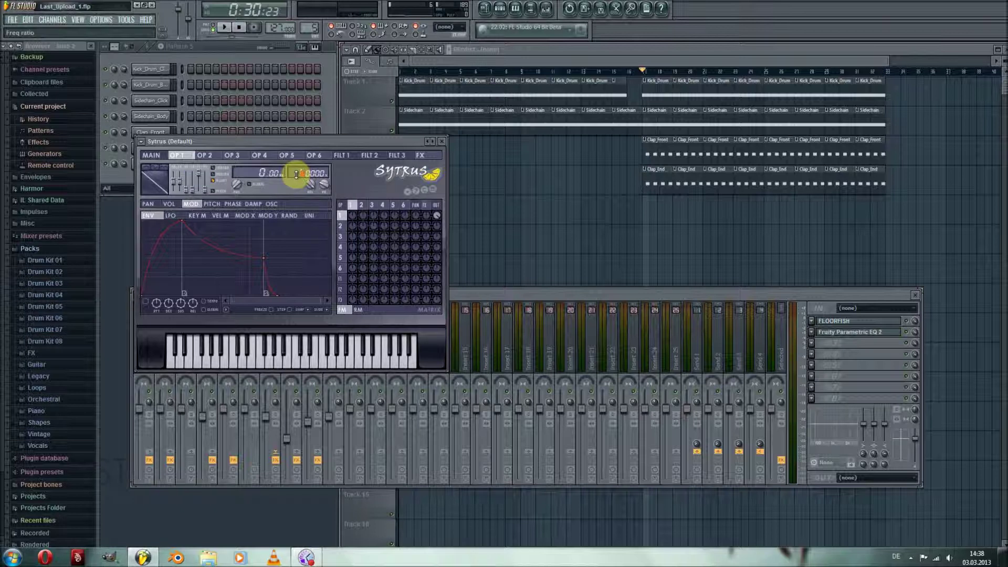
# Route operators 1 to 3 into filter 1 and filter 1 to the effects and output, and show the effects page
pyautogui.moveTo(353, 279); pyautogui.dragTo(375, 247)
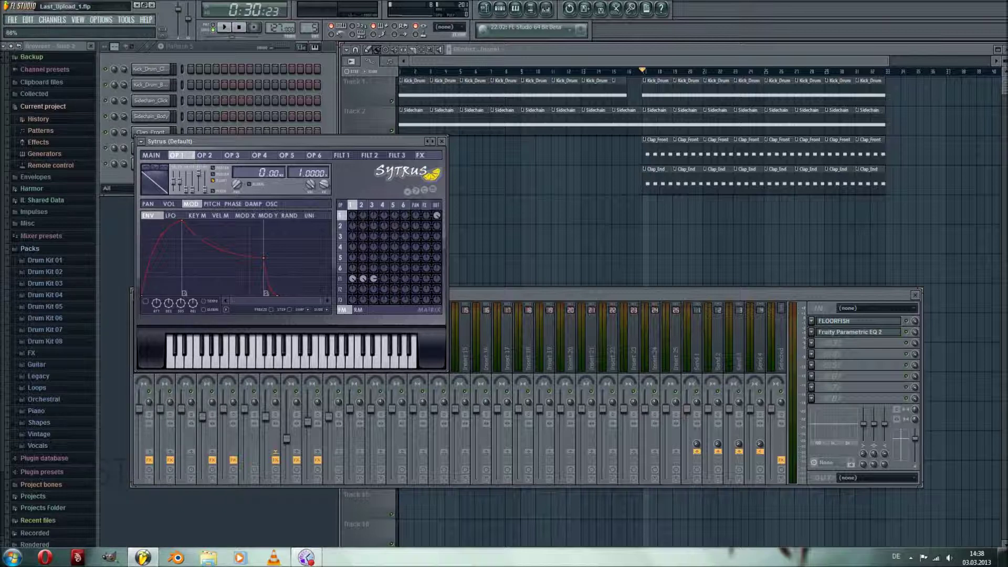
pyautogui.click(437, 230)
pyautogui.click(421, 155)
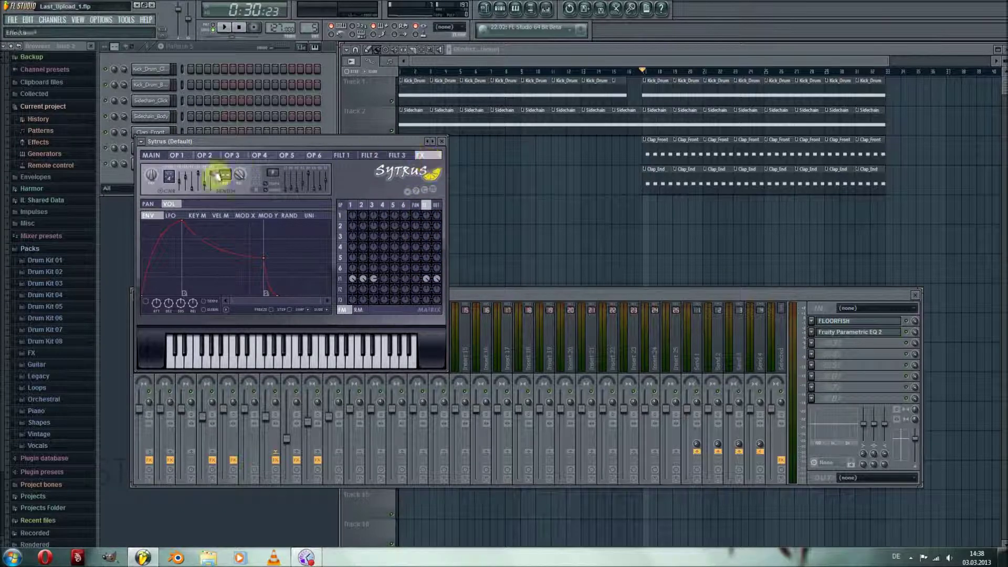
# Set the type of filter 1 to Vanilla low pass
pyautogui.click(353, 156)
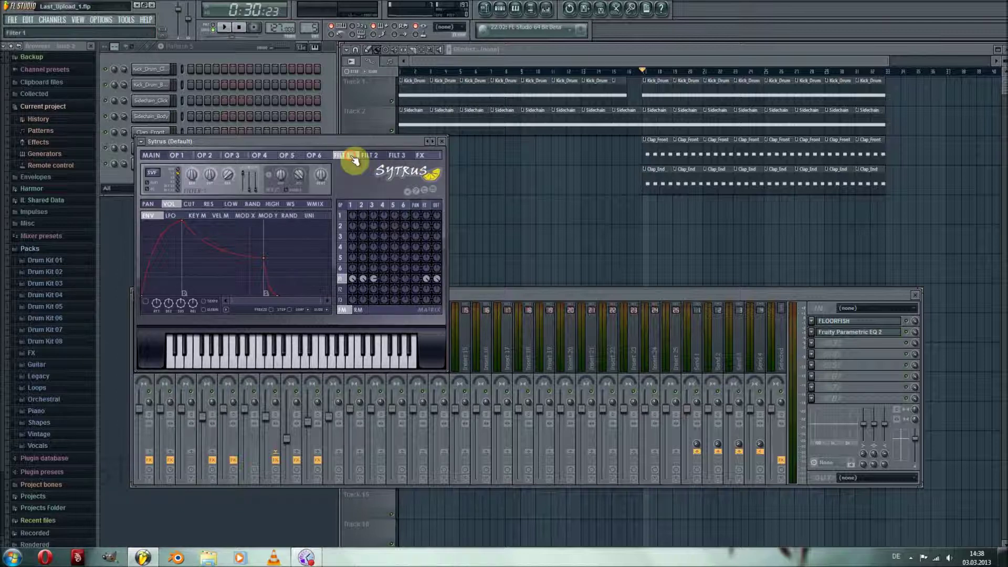
pyautogui.click(153, 173)
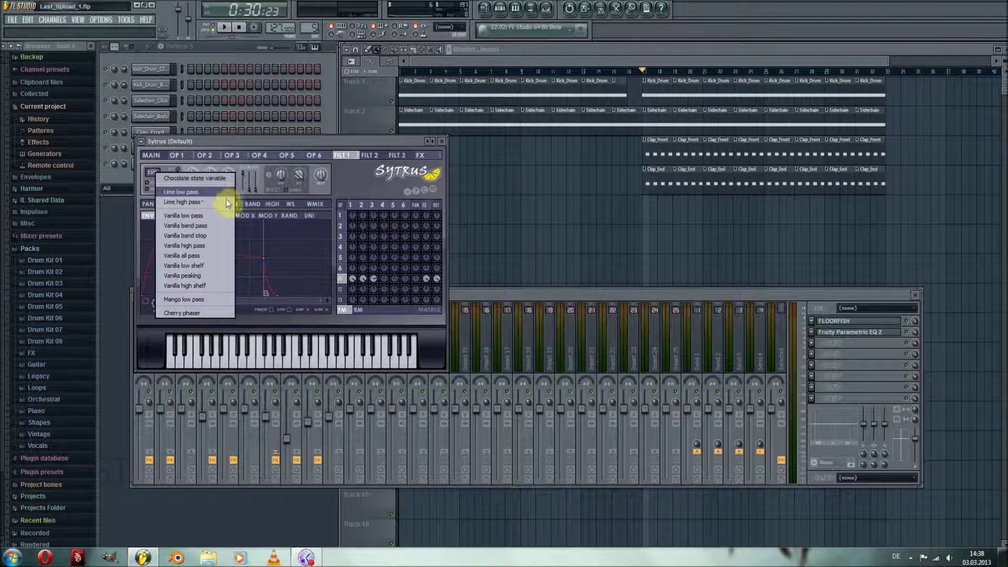
pyautogui.click(220, 215)
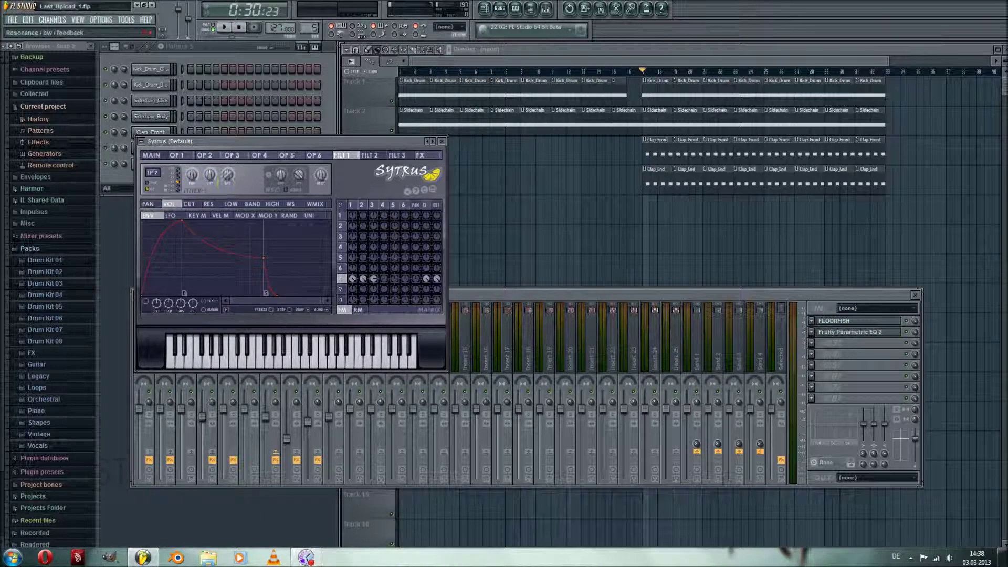
# Reshape filter 1's volume envelope with no attack, a shorter decay and a longer release curve
pyautogui.moveTo(187, 223); pyautogui.dragTo(116, 217)
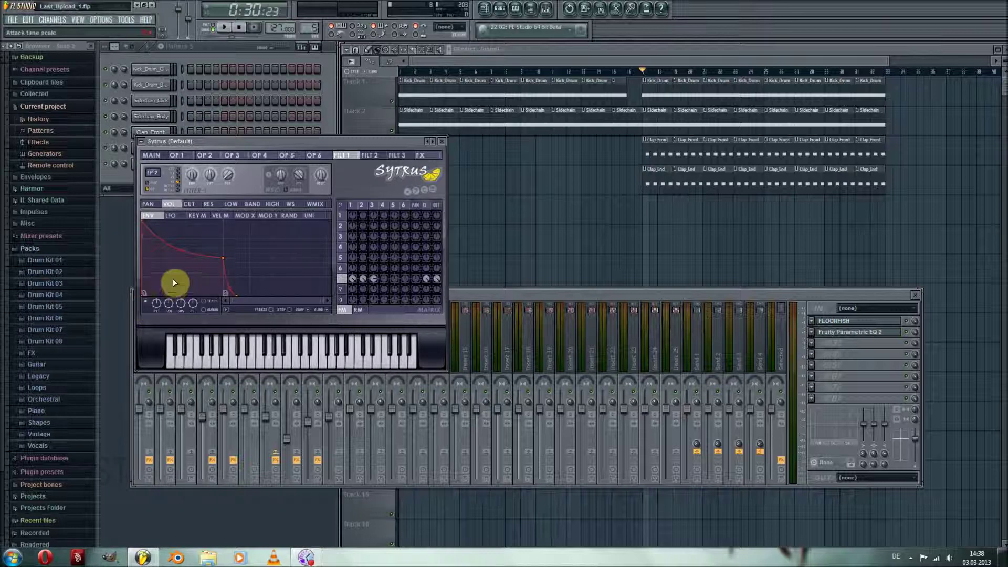
pyautogui.moveTo(222, 257); pyautogui.dragTo(183, 259)
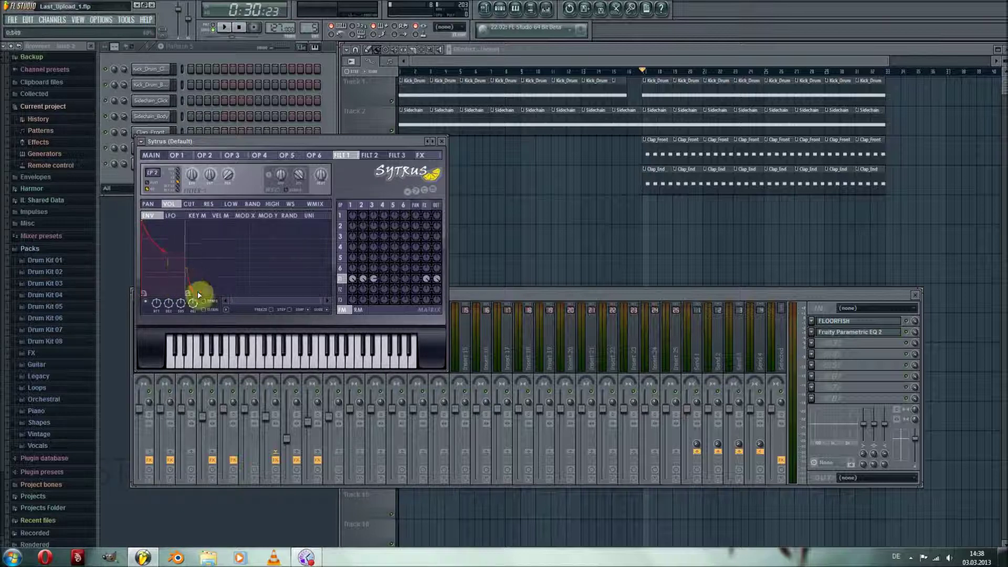
pyautogui.moveTo(198, 293); pyautogui.dragTo(243, 298)
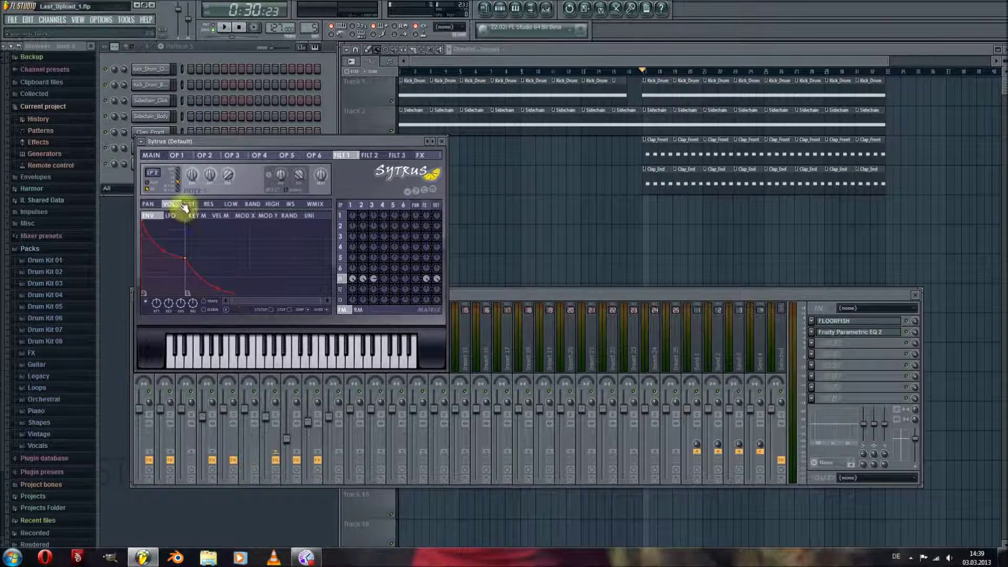
# Shape filter 1's volume modulation Y mapping as a slightly bent curve falling from maximum to about half
pyautogui.click(267, 216)
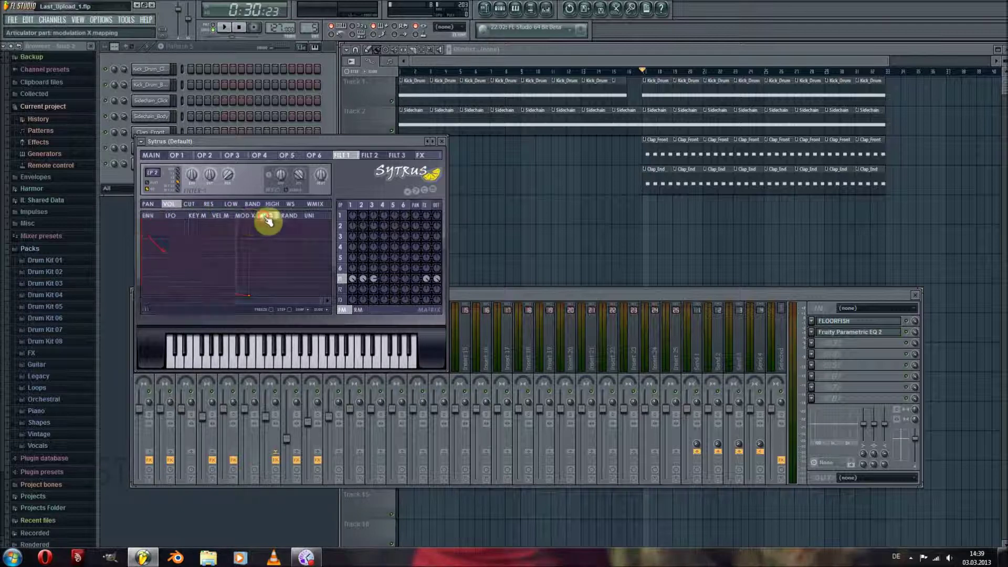
pyautogui.moveTo(331, 221); pyautogui.dragTo(335, 252)
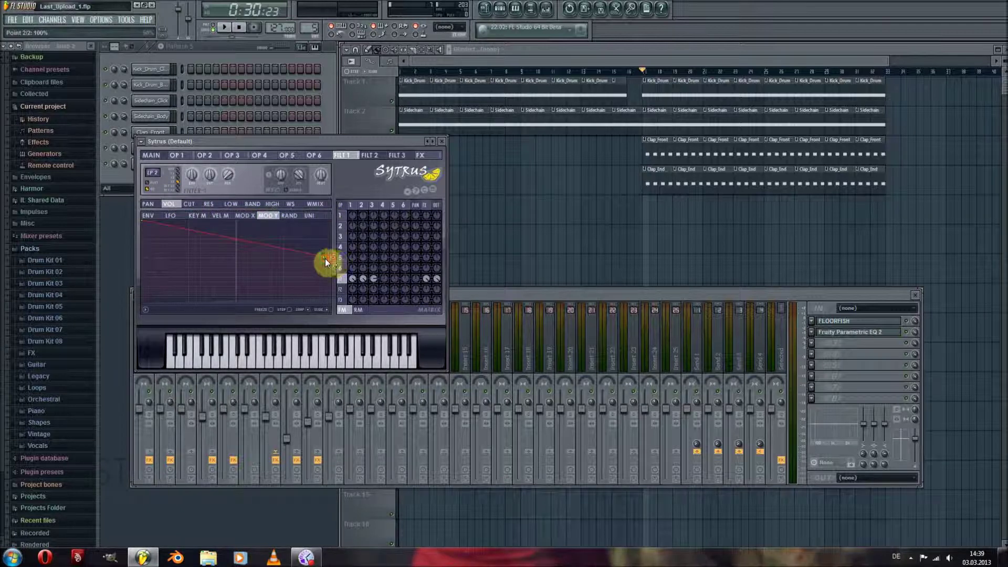
pyautogui.moveTo(237, 239); pyautogui.dragTo(200, 208)
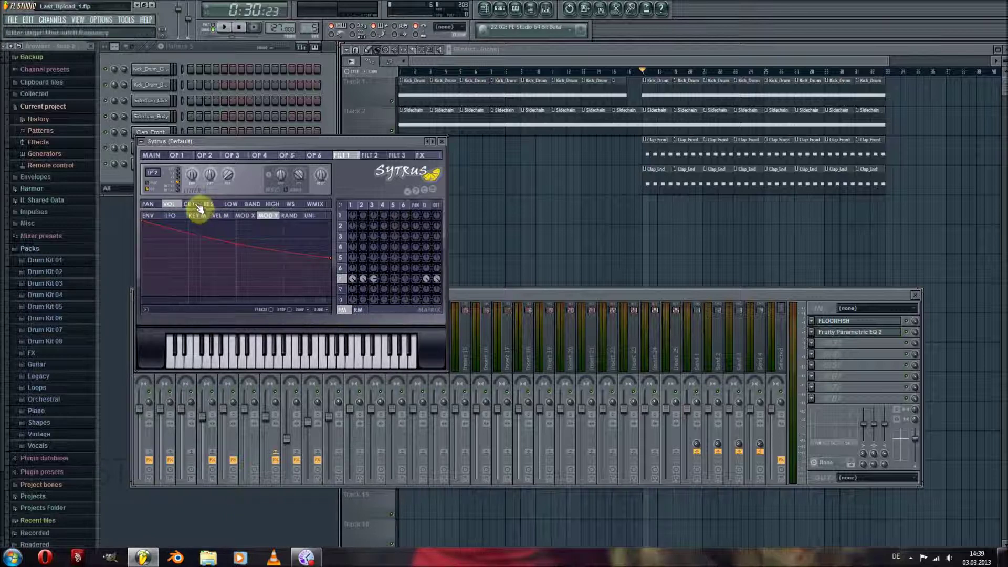
# Reshape filter 1's cutoff envelope with no attack, a slightly reduced peak, a shorter decay and a longer release curve
pyautogui.click(190, 204)
pyautogui.click(151, 216)
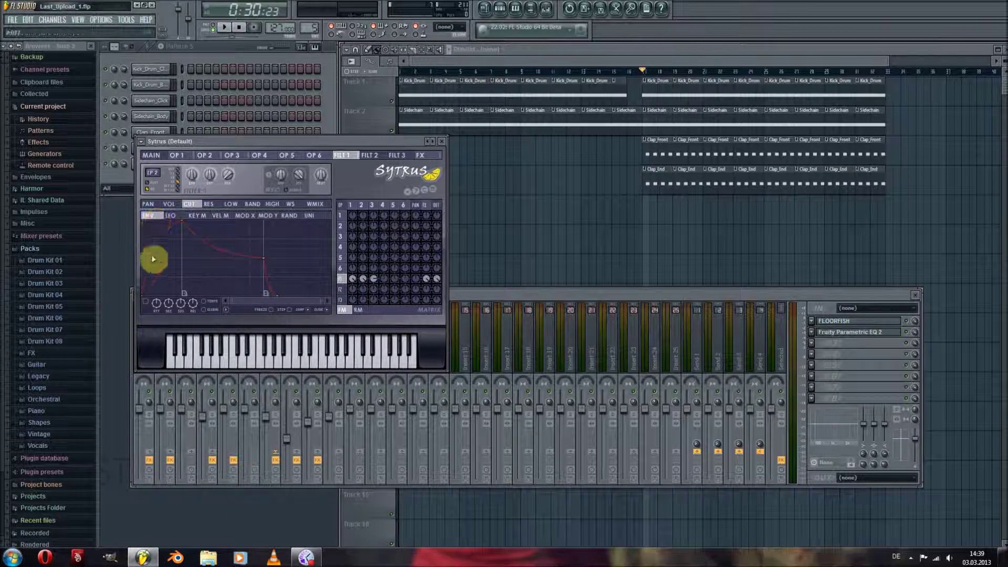
pyautogui.moveTo(187, 223); pyautogui.dragTo(138, 230)
pyautogui.moveTo(224, 259); pyautogui.dragTo(184, 258)
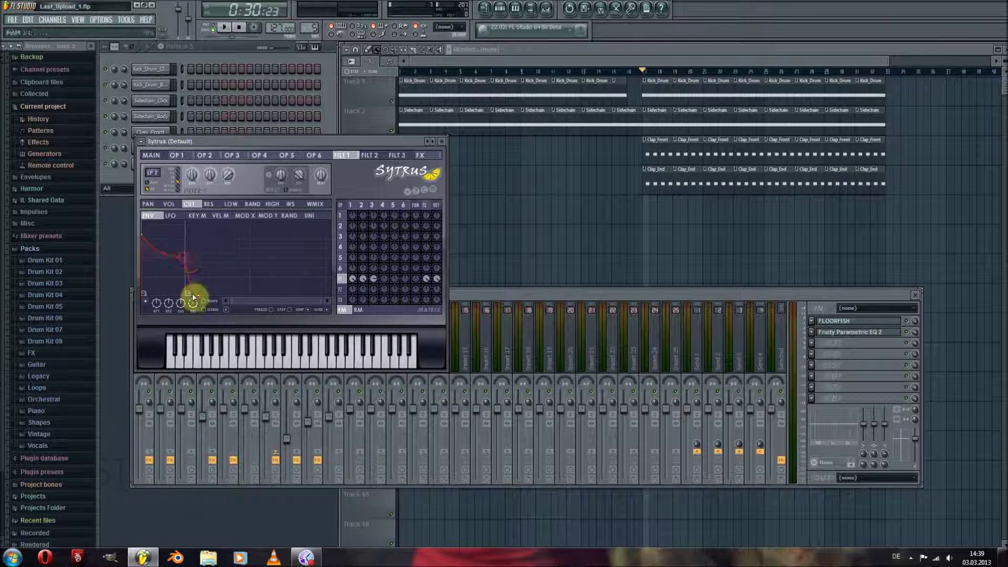
pyautogui.moveTo(202, 298); pyautogui.dragTo(236, 300)
# Audition the patch by playing several notes on the synth's keyboard
pyautogui.click(252, 361)
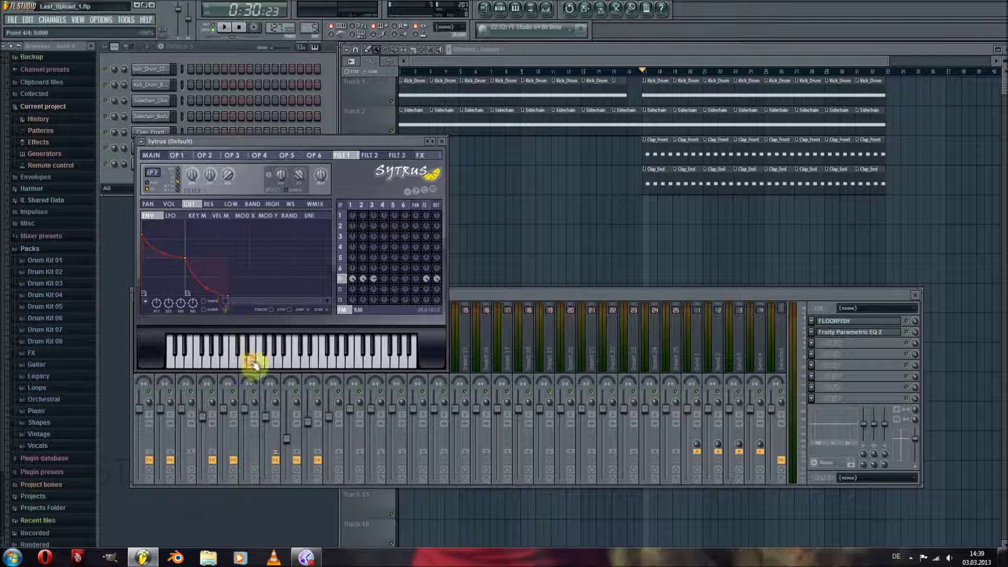
pyautogui.click(306, 364)
pyautogui.click(251, 366)
pyautogui.click(216, 362)
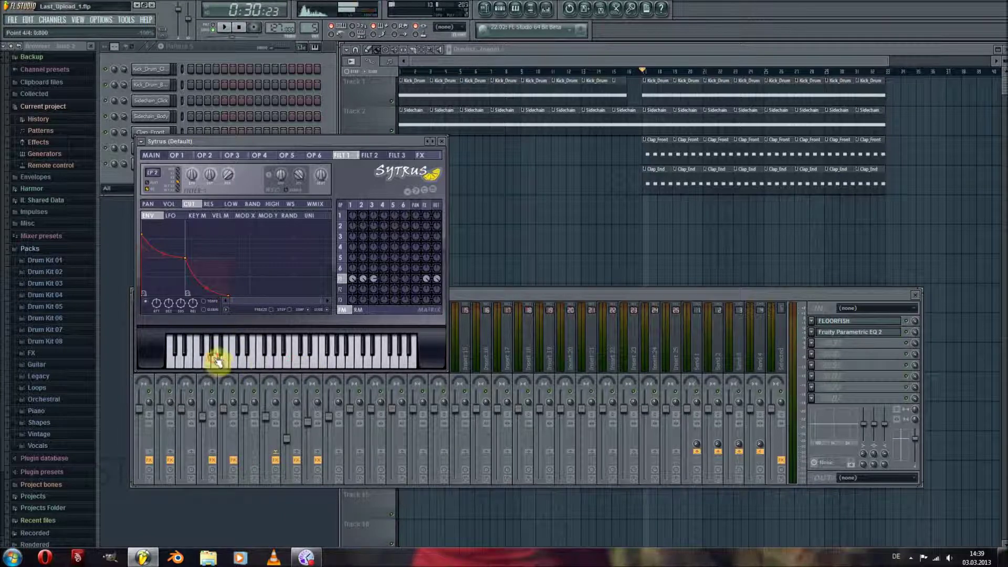
# Set filter 1's cutoff modulation Y mapping to a straight ramp rising from minimum to maximum
pyautogui.click(269, 216)
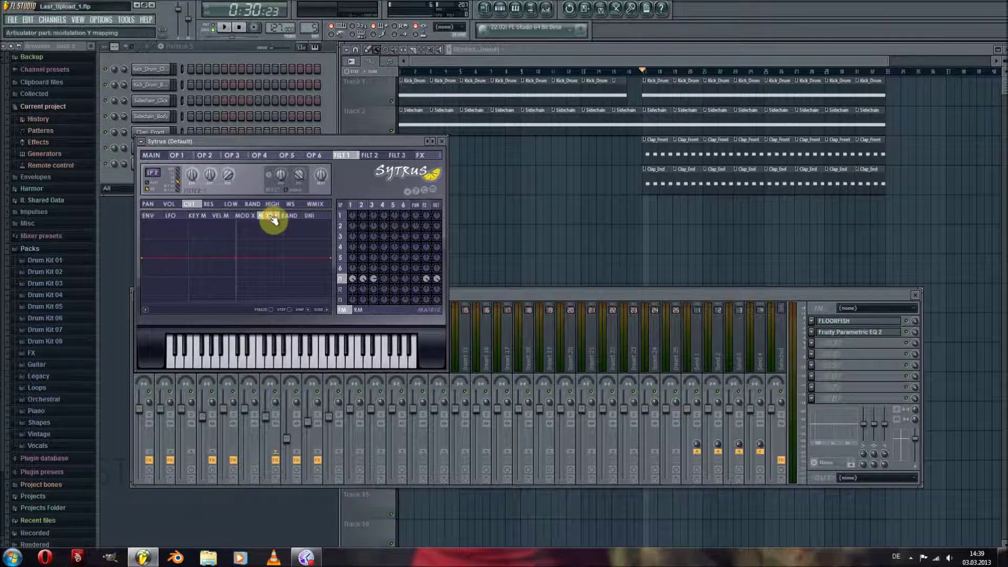
pyautogui.moveTo(334, 259); pyautogui.dragTo(333, 209)
pyautogui.moveTo(145, 257); pyautogui.dragTo(135, 321)
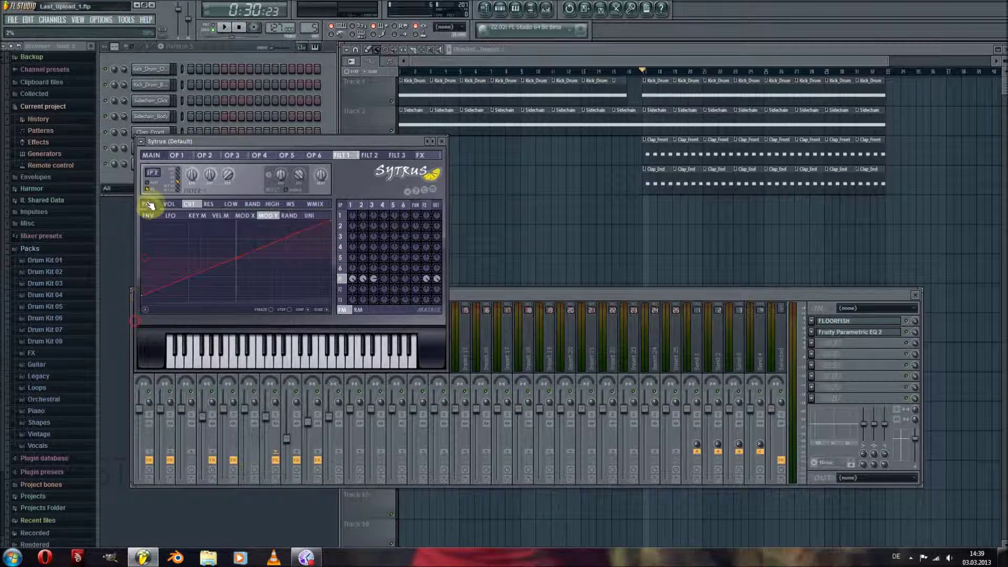
# Move the main modulation point slightly below centre, audition the patch across the keyboard and close the synth window
pyautogui.click(155, 157)
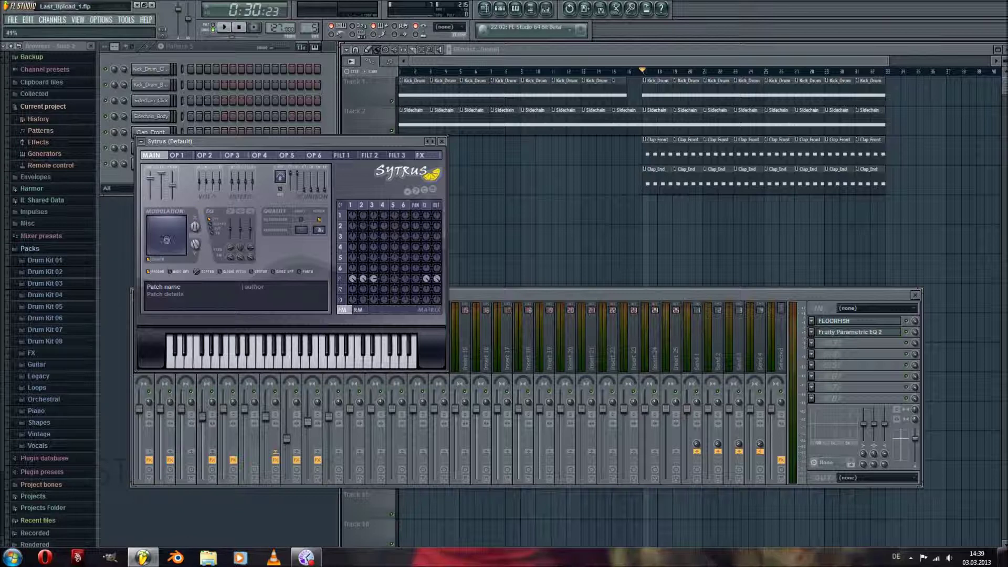
pyautogui.moveTo(239, 371)
pyautogui.mouseDown()
pyautogui.moveTo(300, 360)
pyautogui.moveTo(219, 367)
pyautogui.moveTo(295, 372)
pyautogui.mouseUp()
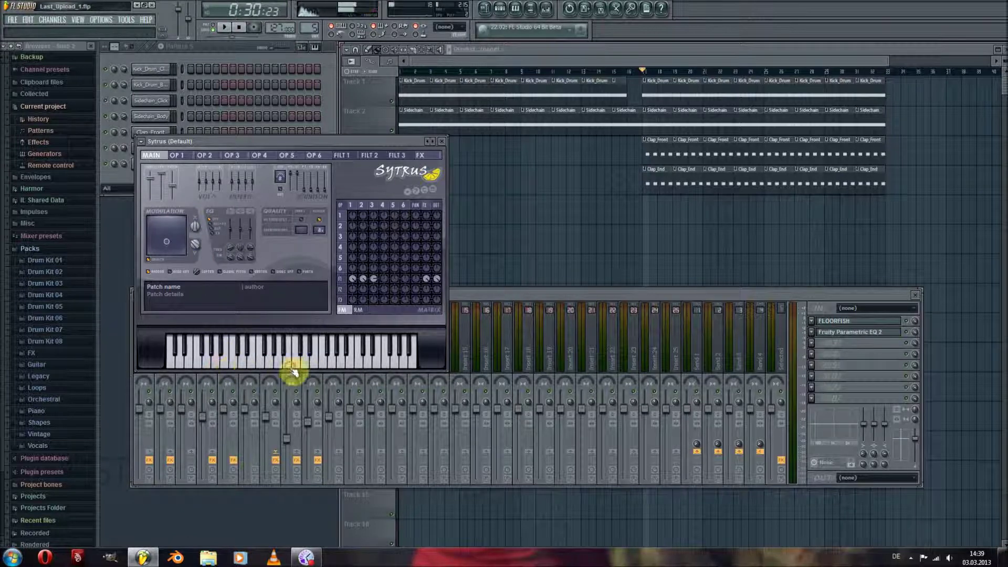
pyautogui.click(443, 146)
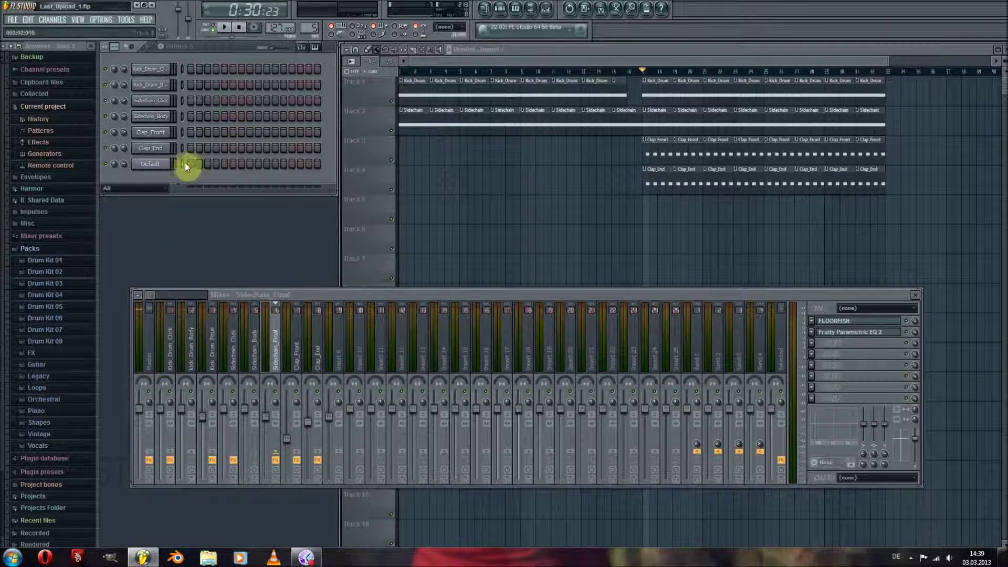
# Reopen the Default channel's synth window, move it aside and lower that channel's volume to about 46%
pyautogui.click(160, 160)
pyautogui.moveTo(219, 142); pyautogui.dragTo(237, 141)
pyautogui.moveTo(124, 164); pyautogui.dragTo(124, 174)
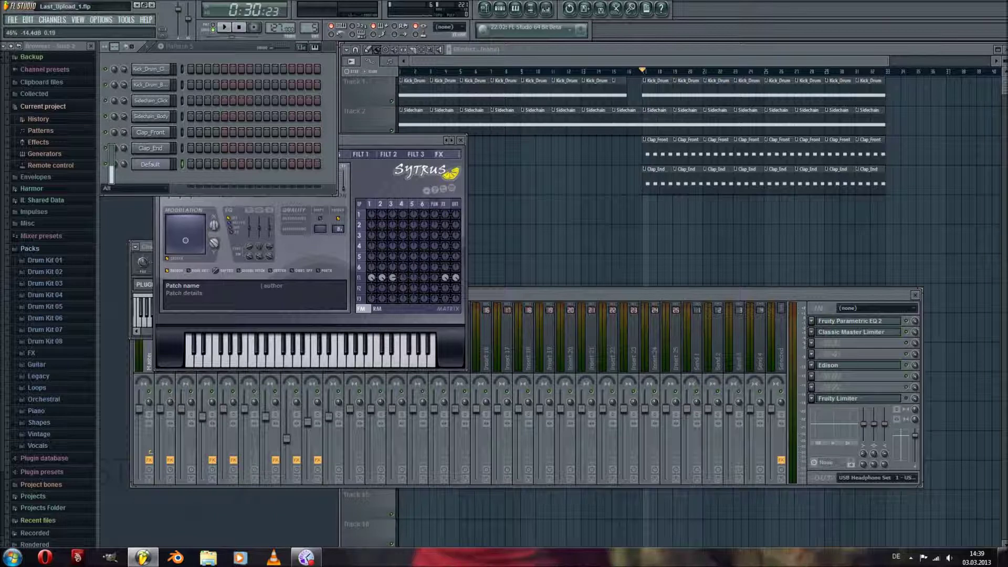
# Open the Default channel's piano roll and fill bar 1 with eight repeated D4 notes and eight A4 notes
pyautogui.rightClick(153, 167)
pyautogui.click(195, 165)
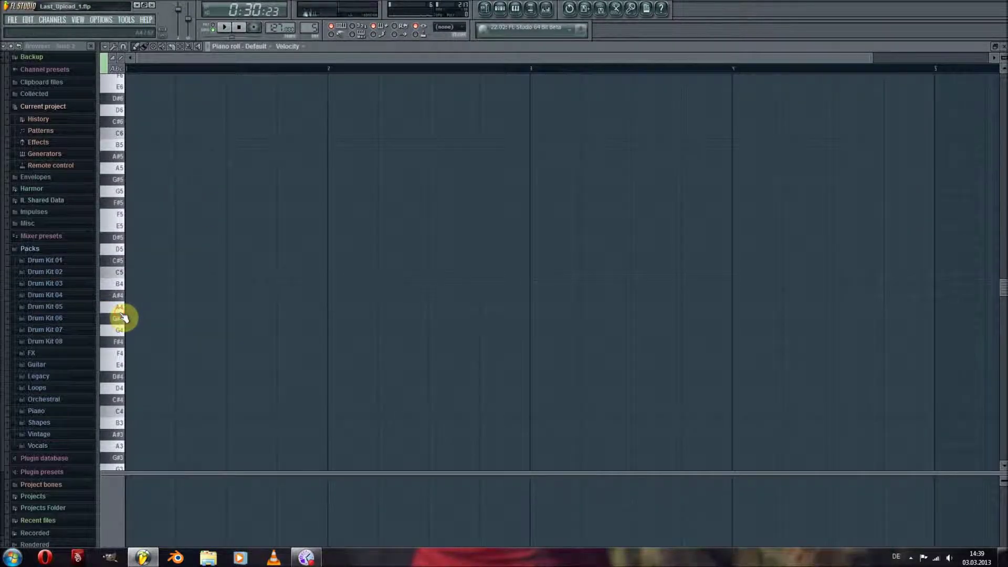
pyautogui.scroll(-2, 123, 316)
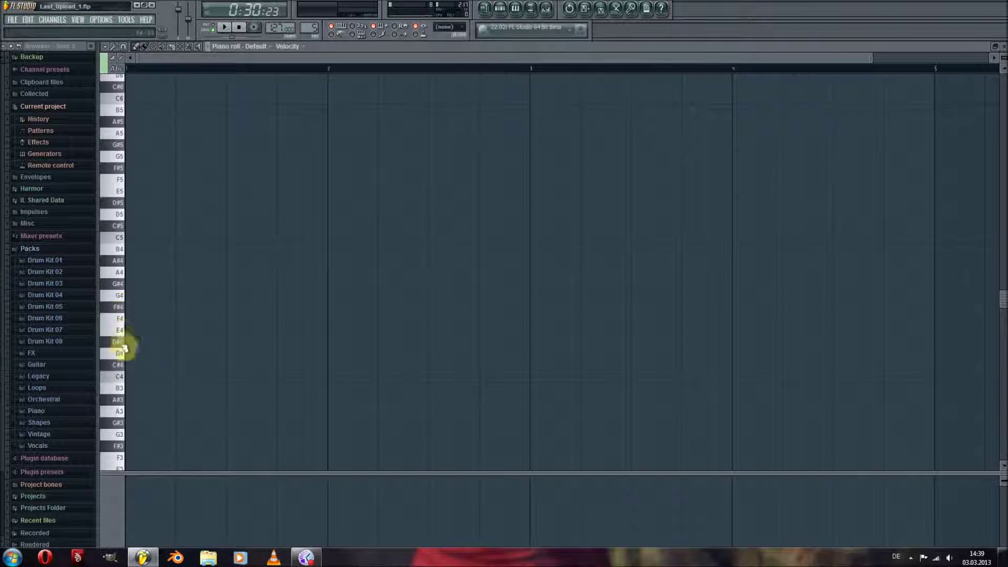
pyautogui.click(127, 353)
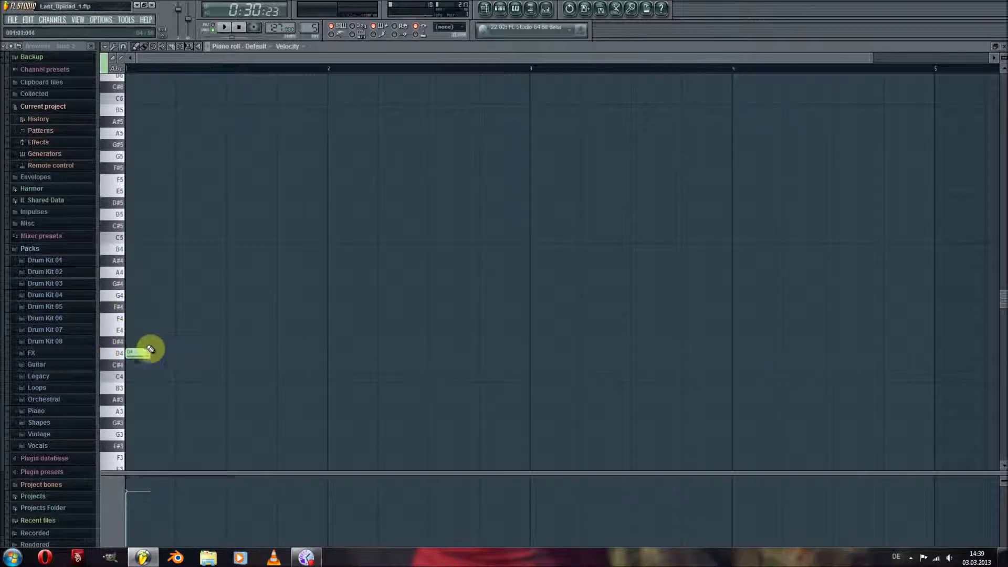
pyautogui.moveTo(163, 347); pyautogui.dragTo(328, 349)
pyautogui.click(121, 274)
pyautogui.moveTo(137, 272); pyautogui.dragTo(315, 270)
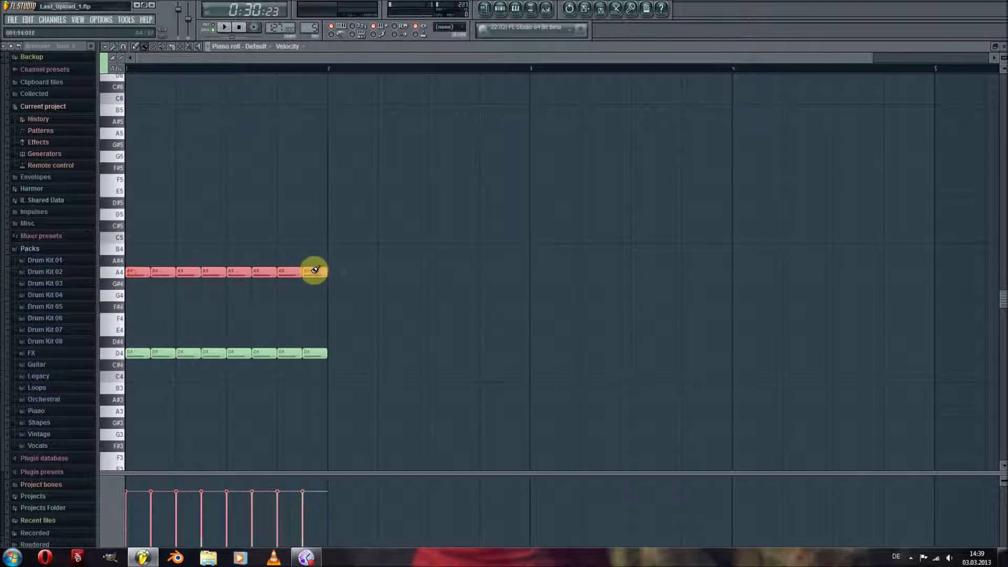
# Fill bar 2 with eight repeated B3 notes and eight F#4 notes, and play the pattern
pyautogui.scroll(-1, 224, 347)
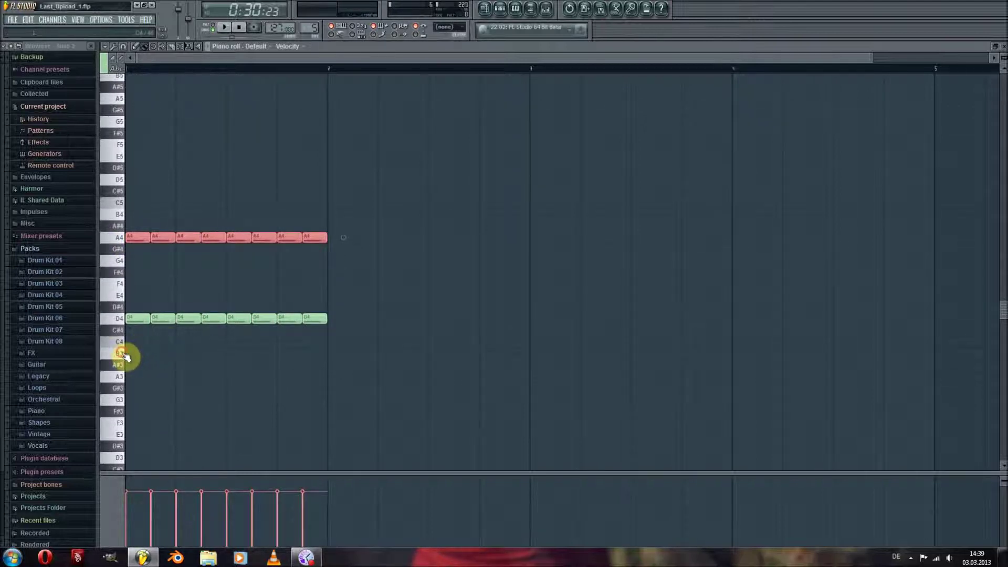
pyautogui.moveTo(331, 353); pyautogui.dragTo(518, 355)
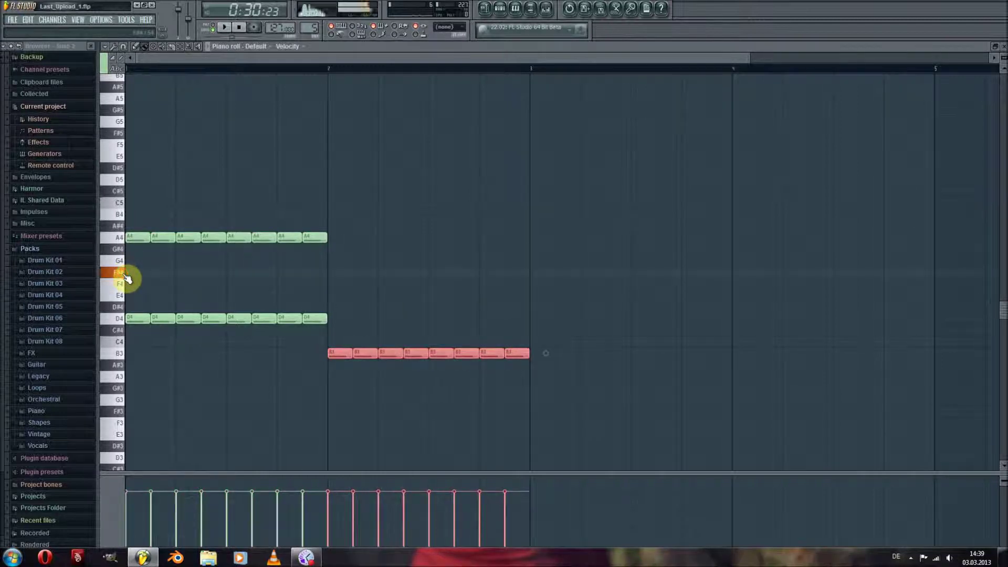
pyautogui.moveTo(337, 263)
pyautogui.mouseDown()
pyautogui.moveTo(353, 263)
pyautogui.moveTo(333, 273)
pyautogui.moveTo(522, 269)
pyautogui.mouseUp()
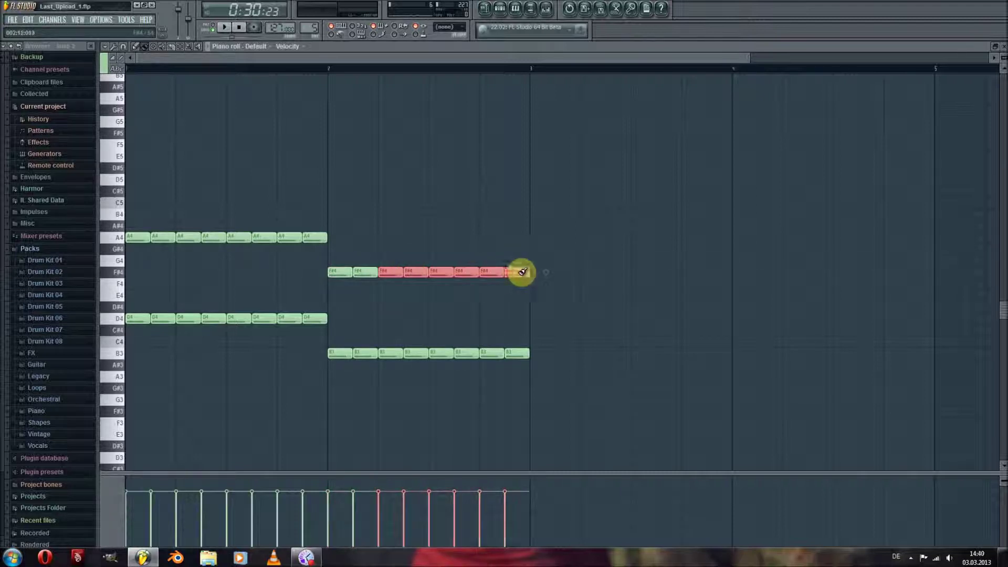
pyautogui.click(224, 28)
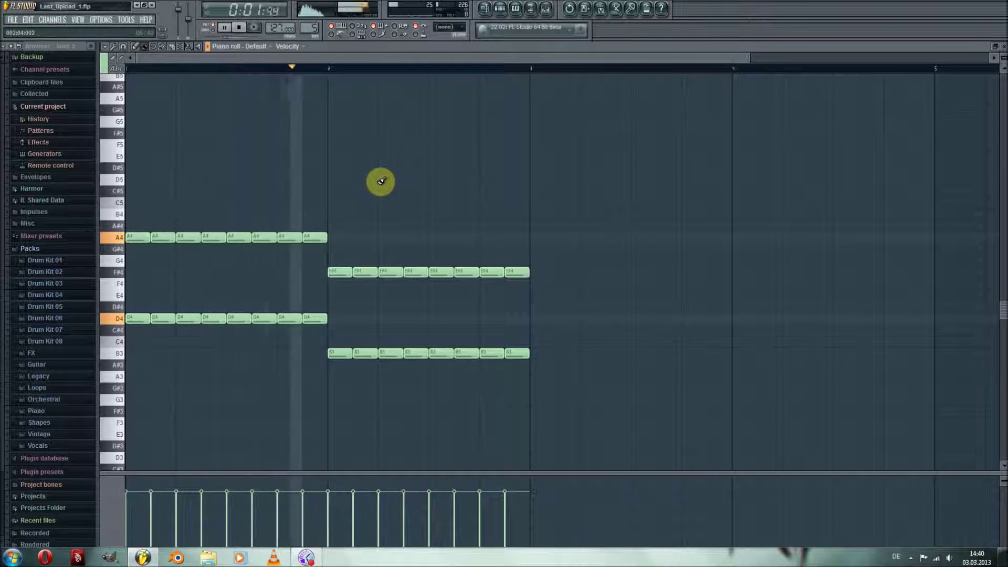
pyautogui.press('space')
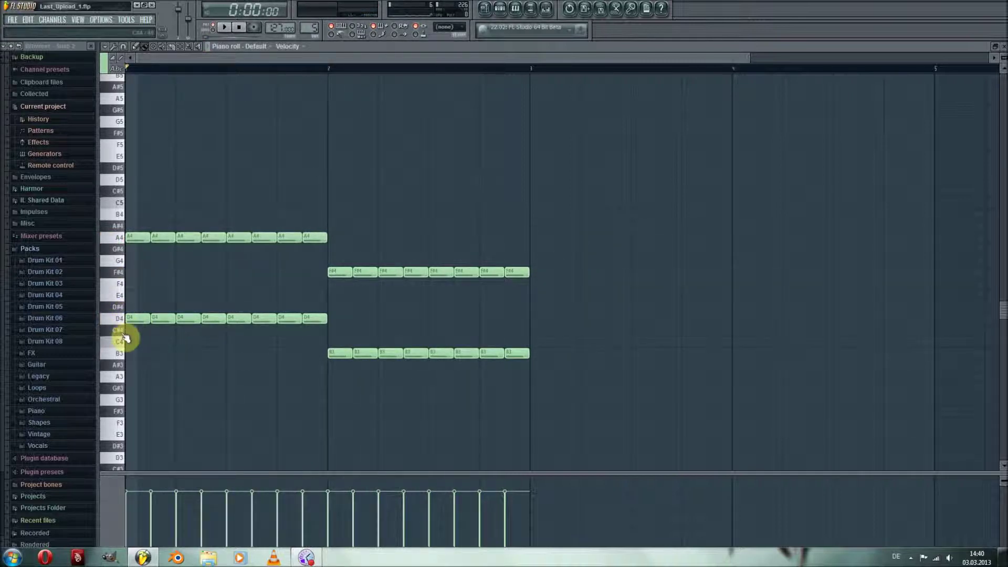
# Fill bars 3 and 4 with repeated C#4 and G#4 notes and play the pattern
pyautogui.moveTo(542, 331); pyautogui.dragTo(938, 331)
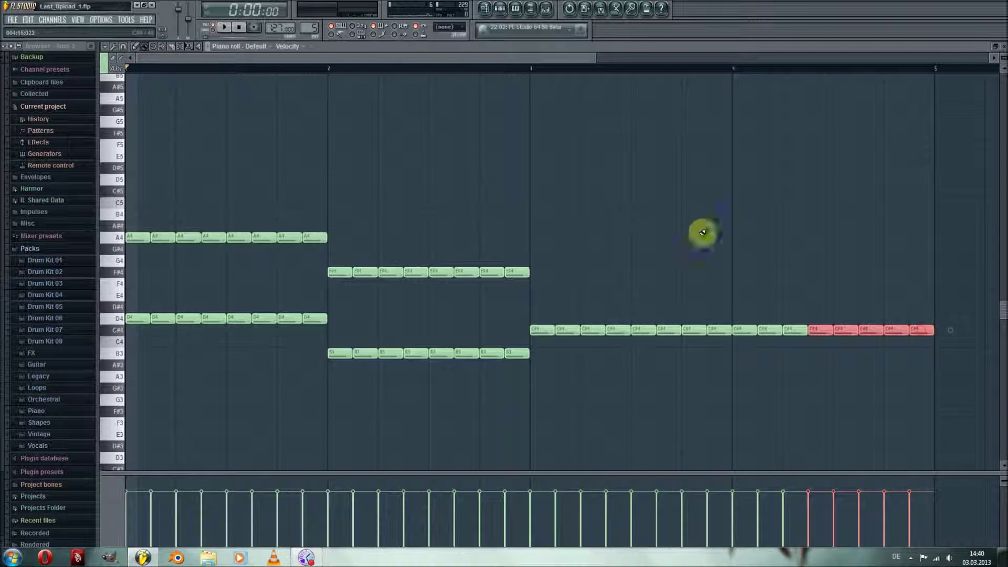
pyautogui.press('space')
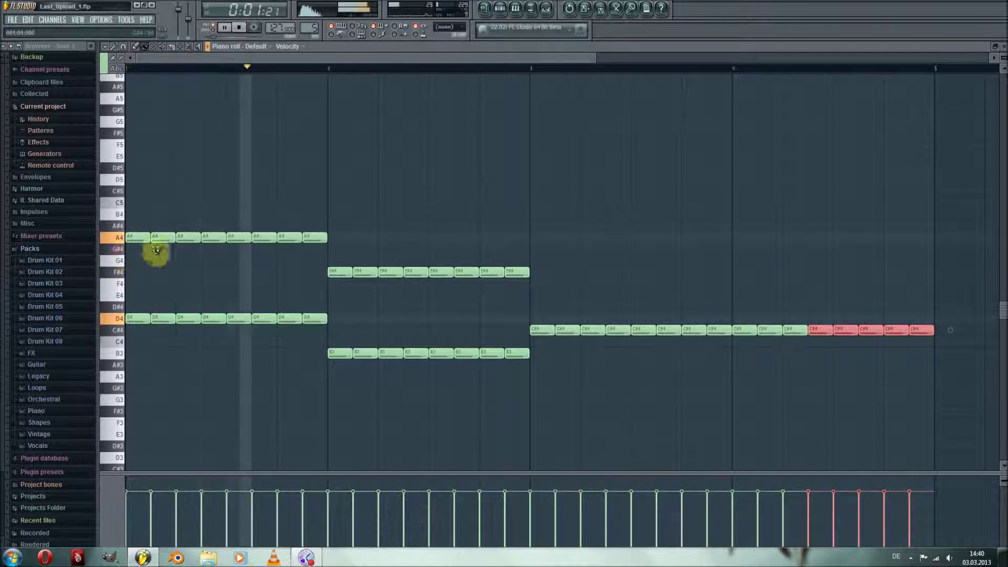
pyautogui.click(543, 249)
pyautogui.moveTo(574, 247)
pyautogui.mouseDown()
pyautogui.moveTo(913, 245)
pyautogui.moveTo(911, 272)
pyautogui.mouseUp()
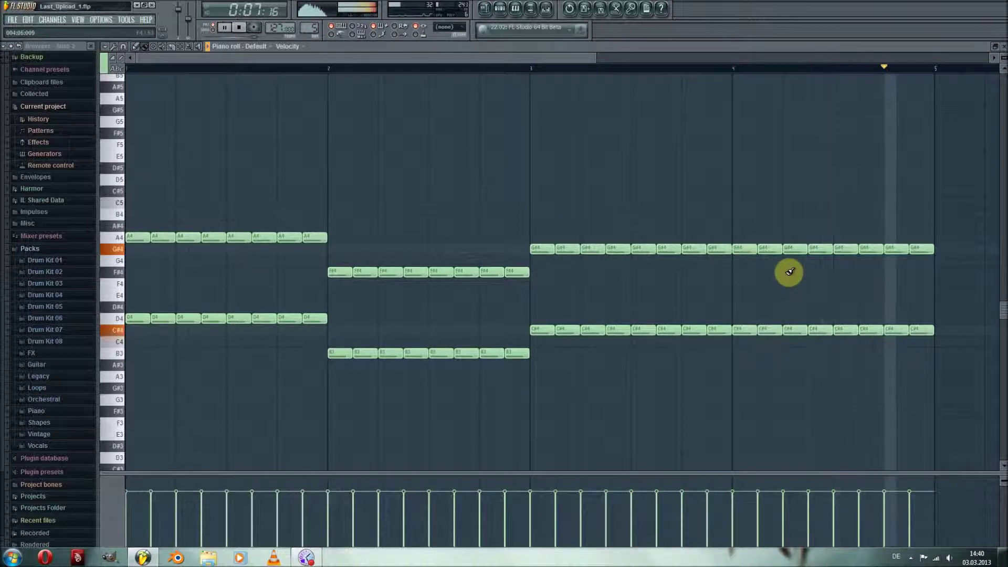
pyautogui.press('space')
# Raise the last five notes of bar 4 to E4 in the lower row and B4 in the upper row, and audition the result
pyautogui.scroll(-3, 846, 305)
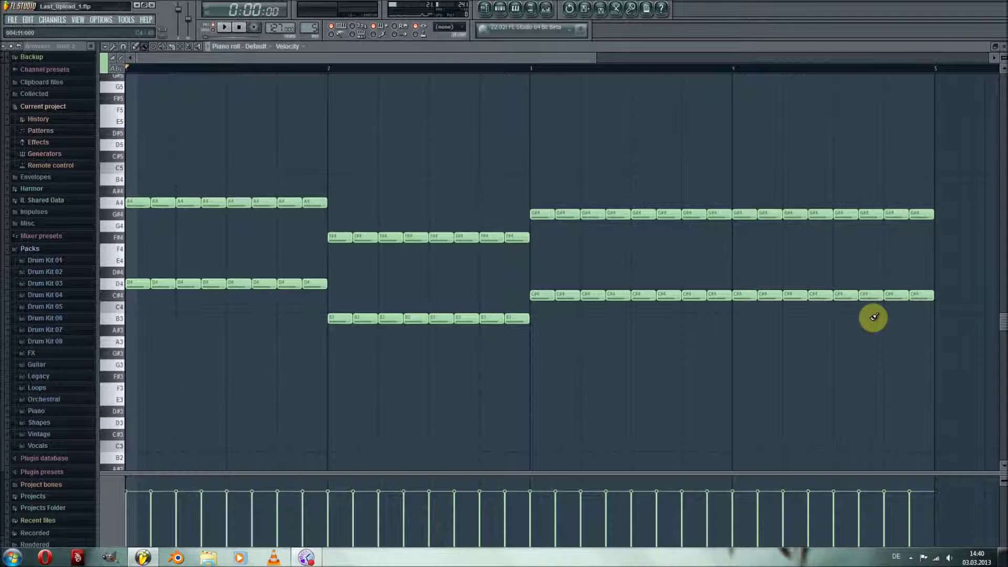
pyautogui.moveTo(947, 279); pyautogui.dragTo(821, 261)
pyautogui.press('space')
pyautogui.moveTo(948, 203); pyautogui.dragTo(820, 251)
pyautogui.scroll(3, 824, 236)
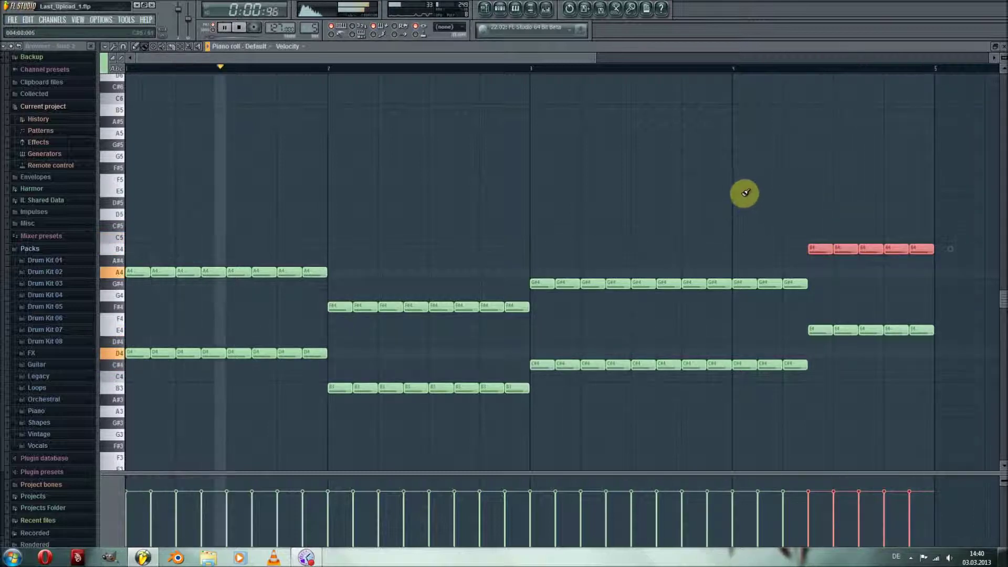
pyautogui.press('space')
# Duplicate the upper row of notes one octave higher, align the copy with bars 1 to 4 and start playback
pyautogui.moveTo(939, 198); pyautogui.dragTo(117, 323)
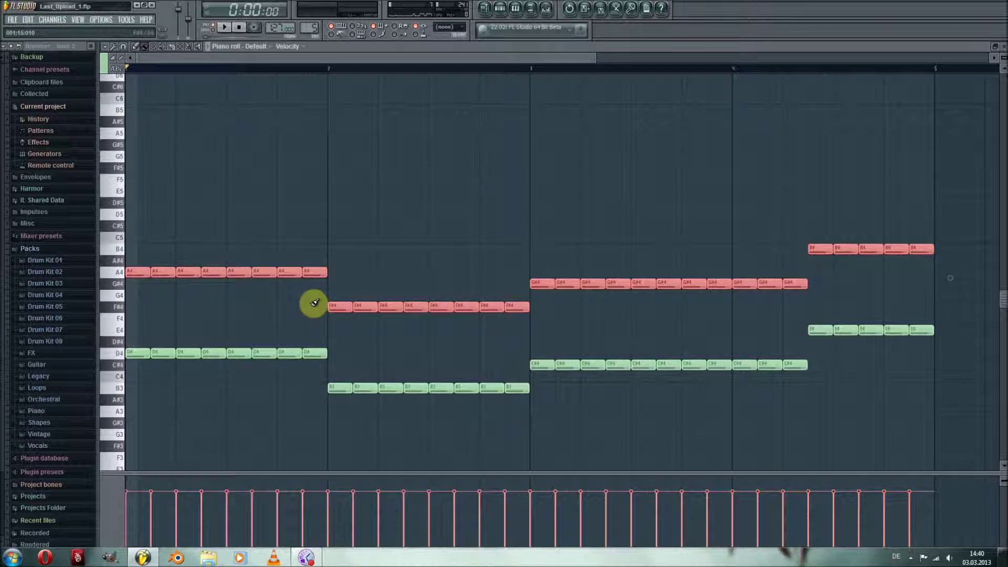
pyautogui.hotkey('ctrl', 'b')
pyautogui.hotkey('ctrl', 'Up')
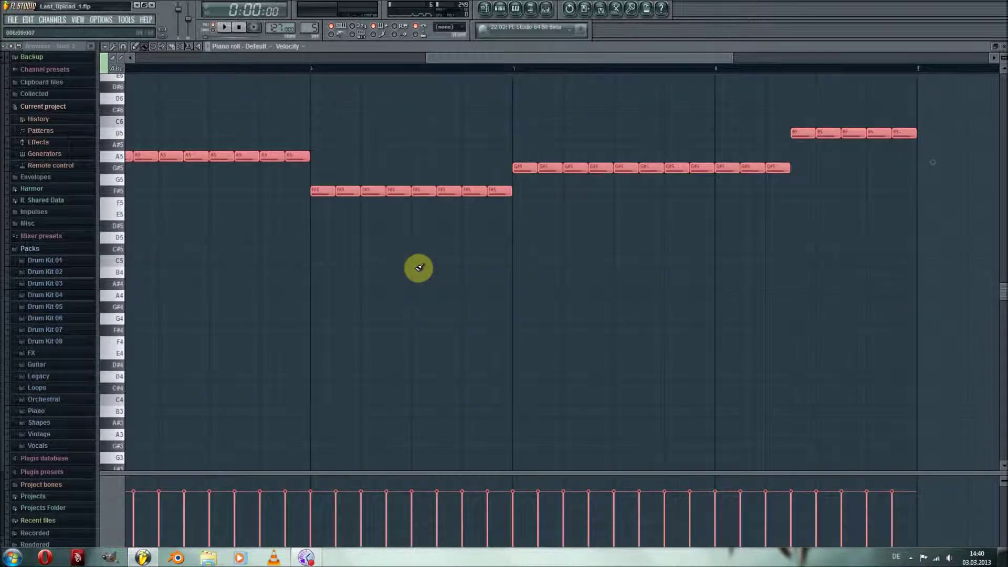
pyautogui.moveTo(446, 59); pyautogui.dragTo(199, 59)
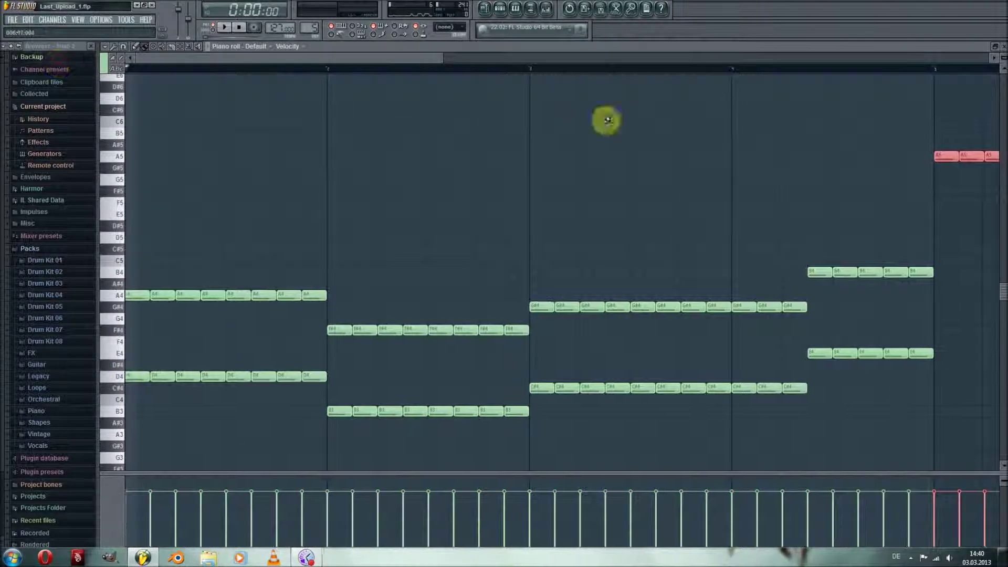
pyautogui.moveTo(947, 153); pyautogui.dragTo(198, 164)
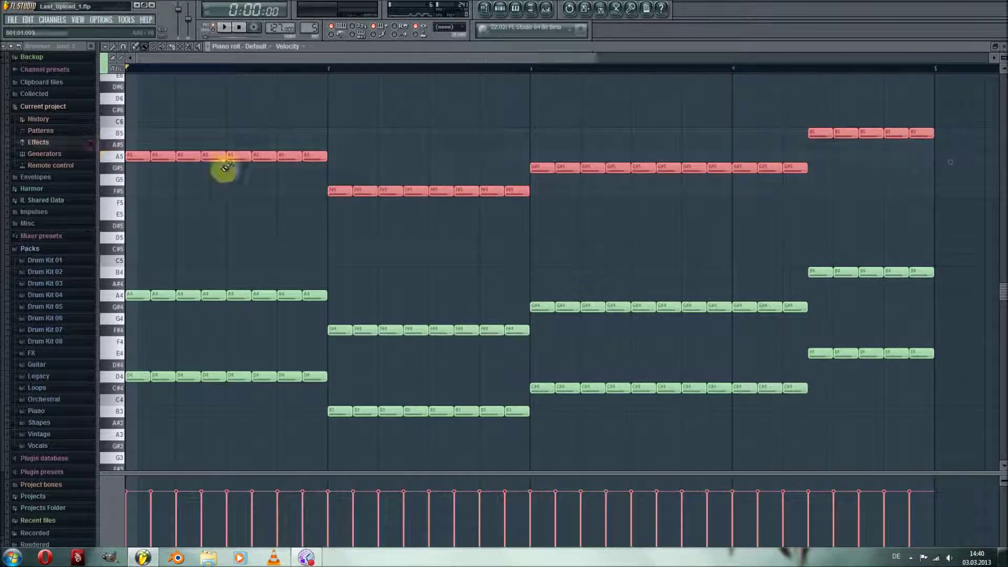
pyautogui.press('space')
# Close the piano roll and the synth window, and link the Default channel to mixer insert 10
pyautogui.click(1002, 47)
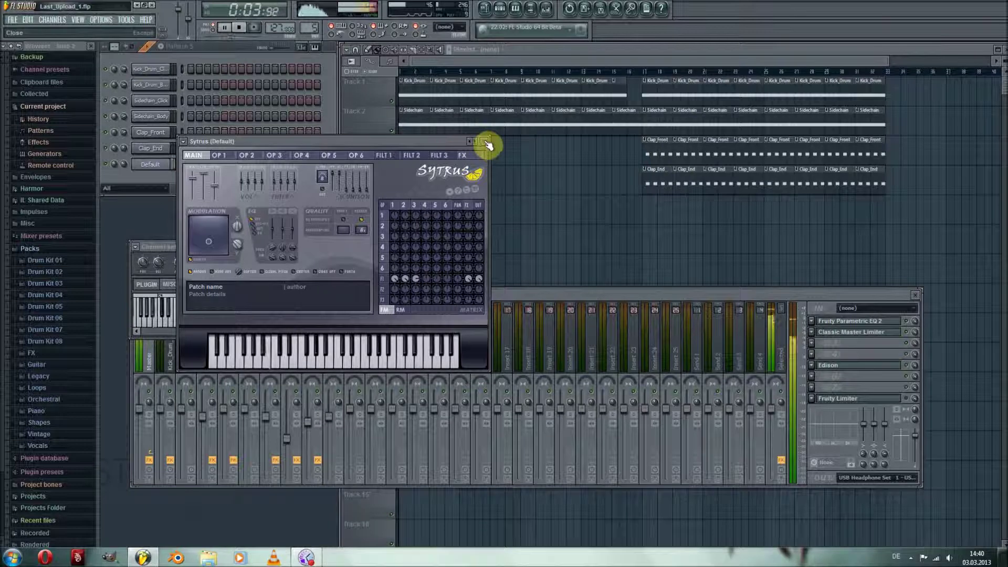
pyautogui.click(485, 142)
pyautogui.moveTo(379, 296); pyautogui.dragTo(388, 287)
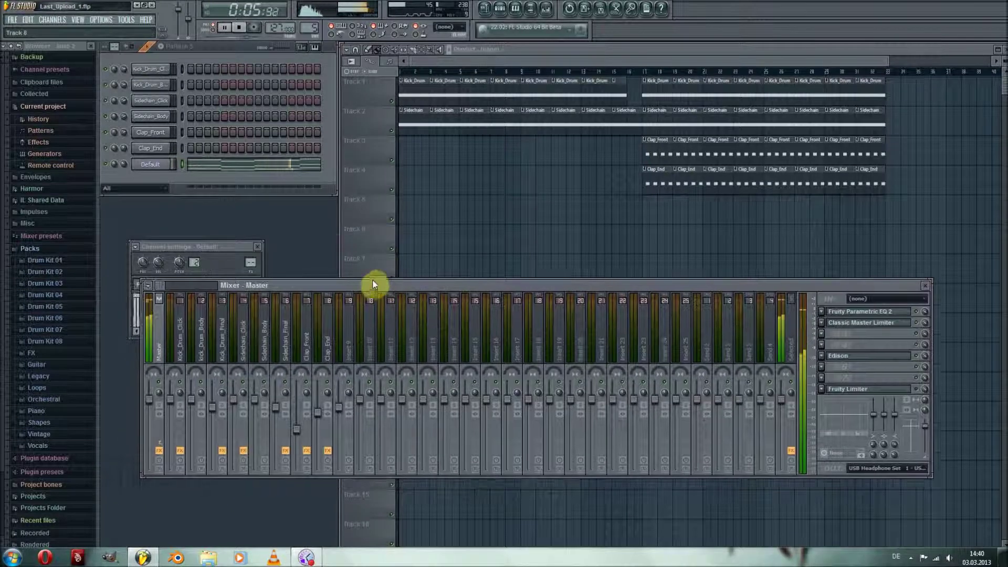
pyautogui.rightClick(371, 337)
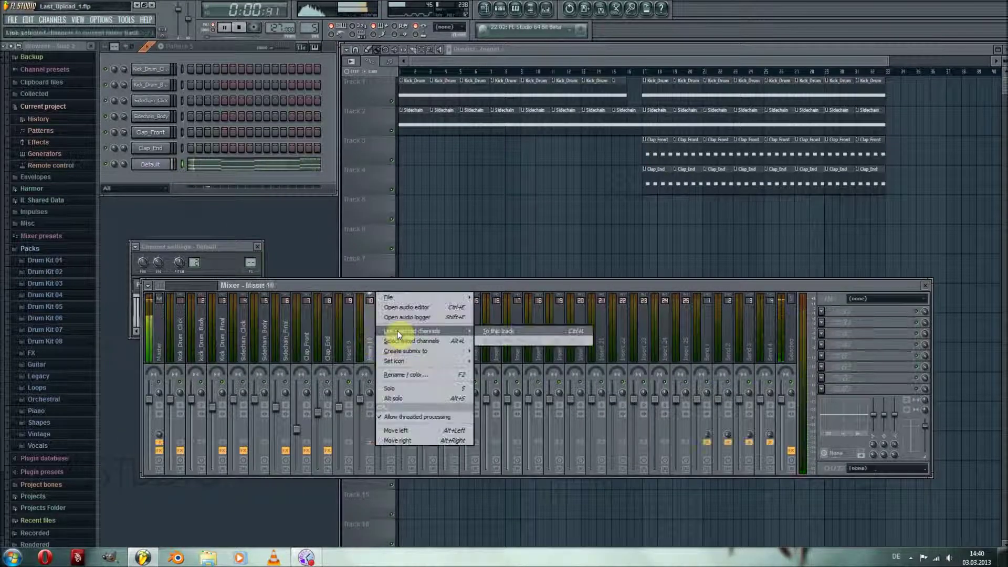
pyautogui.click(499, 334)
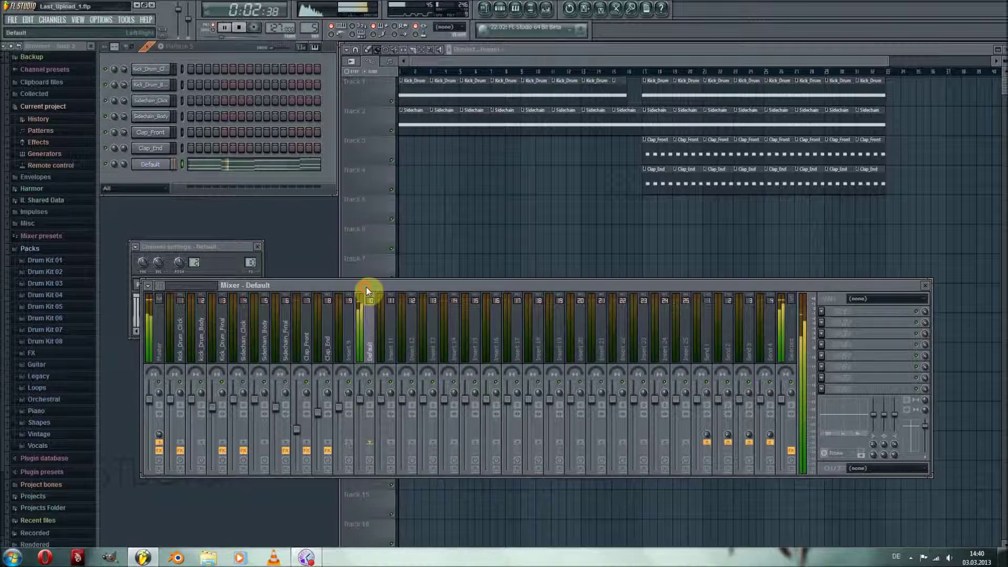
pyautogui.moveTo(364, 288); pyautogui.dragTo(372, 287)
# Load Fruity Parametric EQ 2 on the Default mixer track and move it up to the first effect slot
pyautogui.click(835, 392)
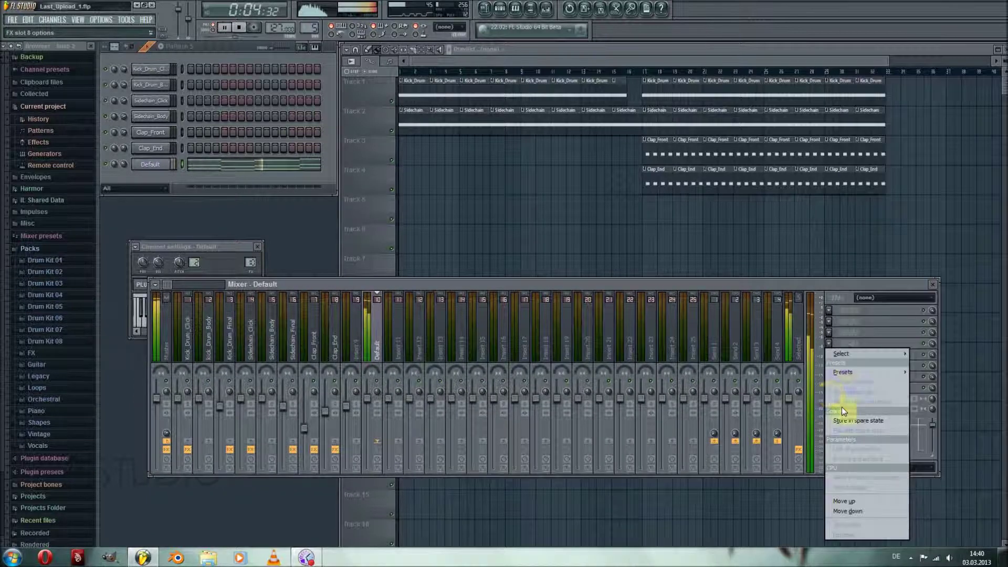
pyautogui.moveTo(844, 353)
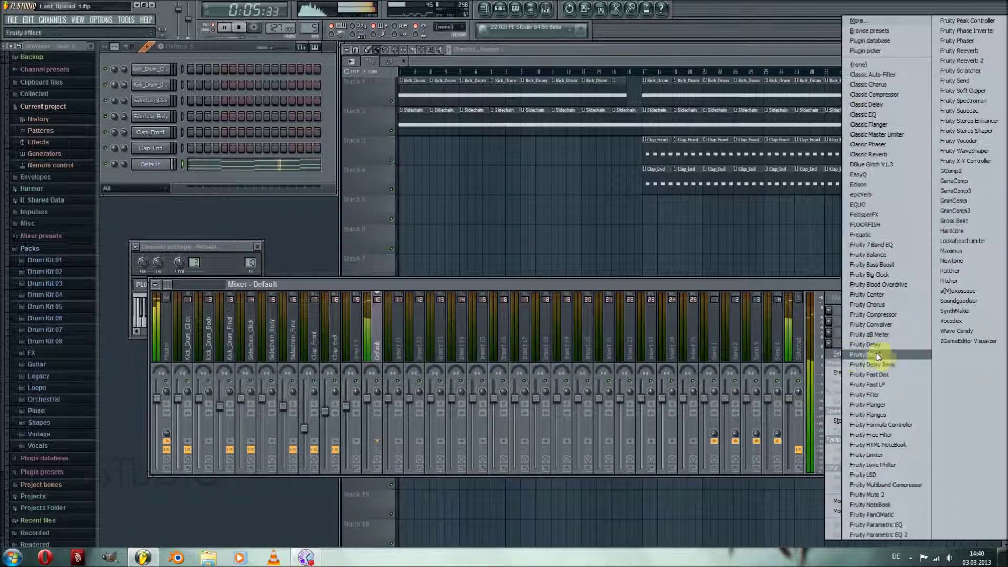
pyautogui.click(893, 535)
pyautogui.moveTo(412, 117); pyautogui.dragTo(550, 182)
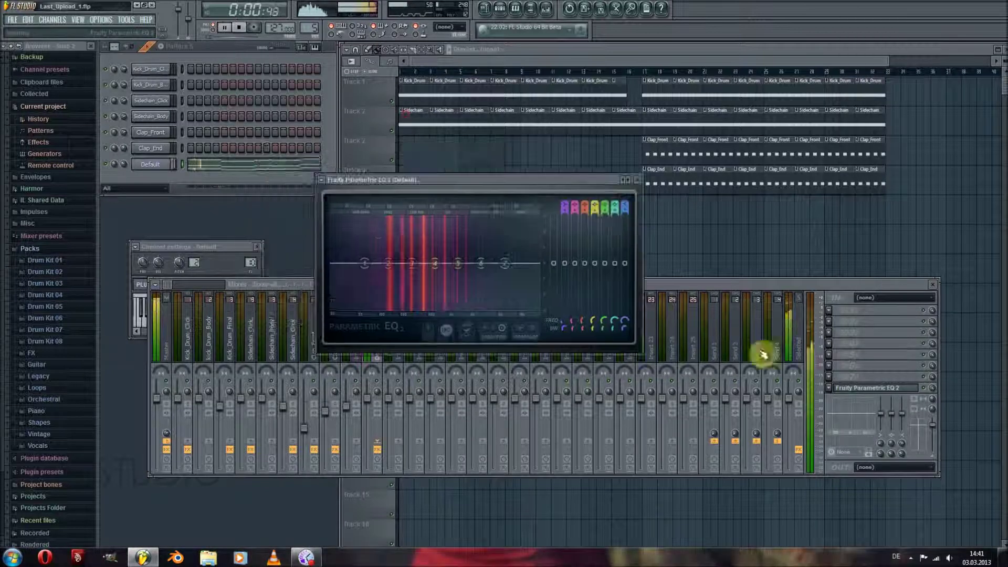
pyautogui.click(832, 391)
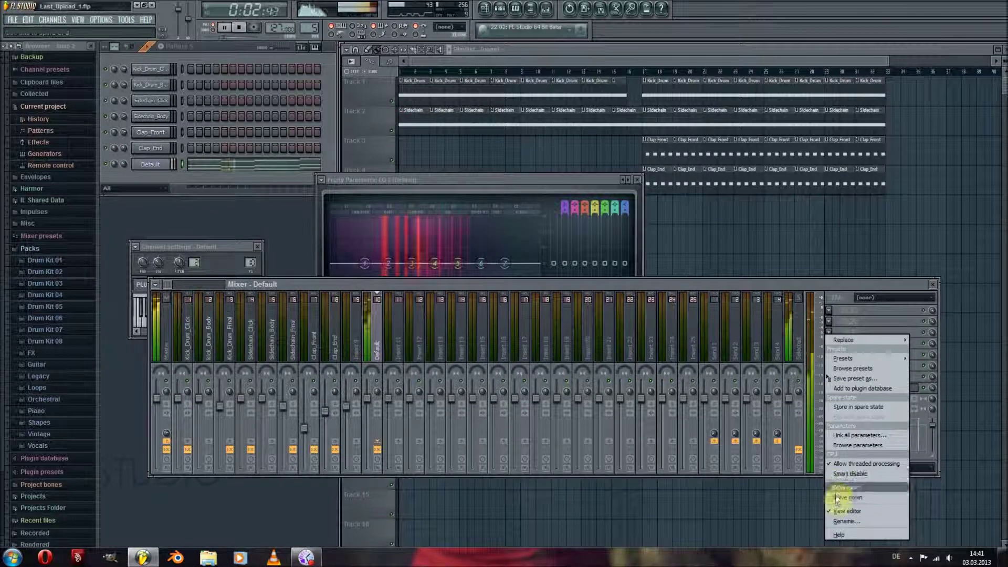
pyautogui.click(888, 493)
# Load Fruity Limiter into effect slot 8 of the Default mixer track and move its window aside
pyautogui.click(833, 392)
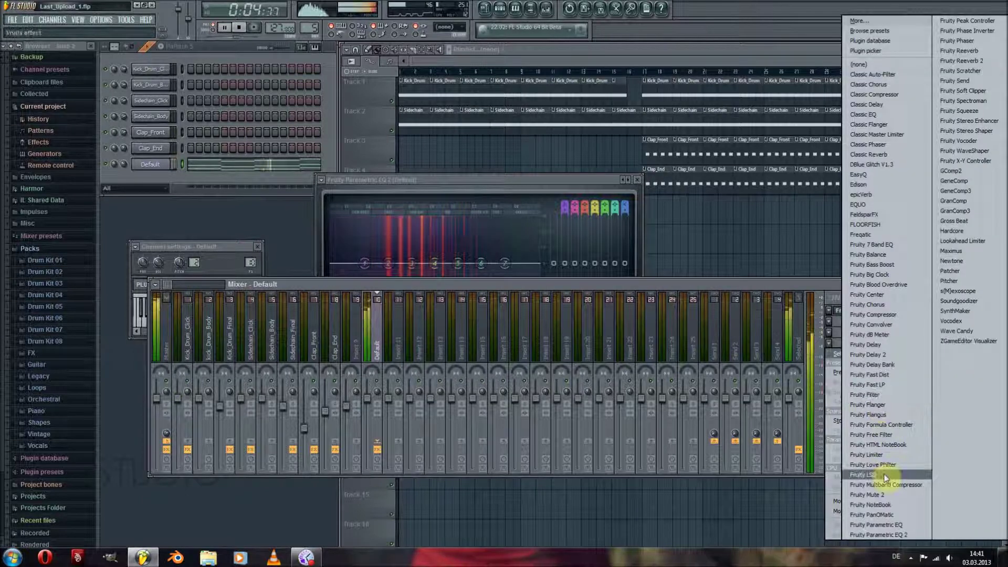
pyautogui.click(884, 459)
pyautogui.moveTo(477, 292); pyautogui.dragTo(626, 313)
# Stop playback, route the Sidechain_Final mixer track to the Default track and close the mixer
pyautogui.press('space')
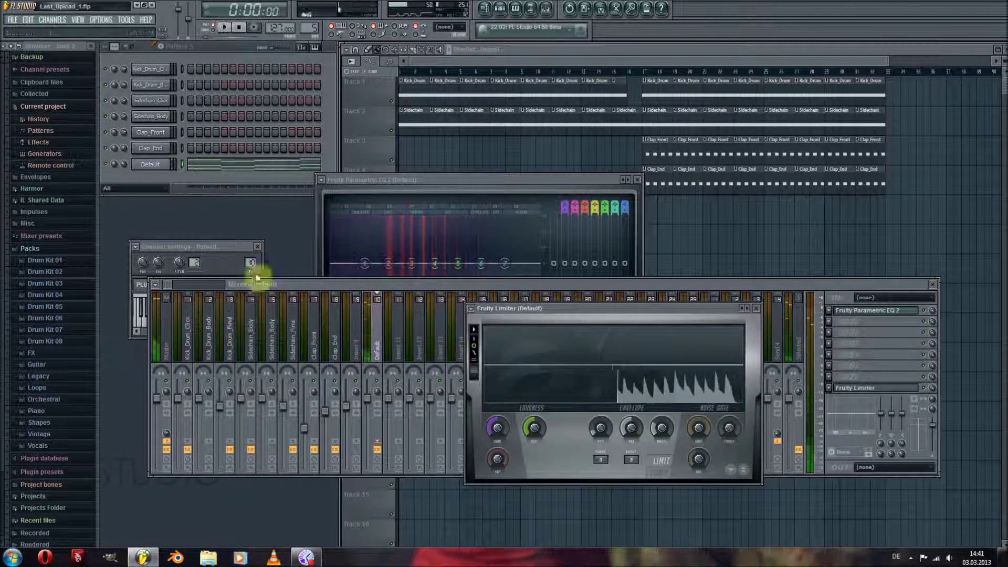
pyautogui.click(231, 344)
pyautogui.click(290, 344)
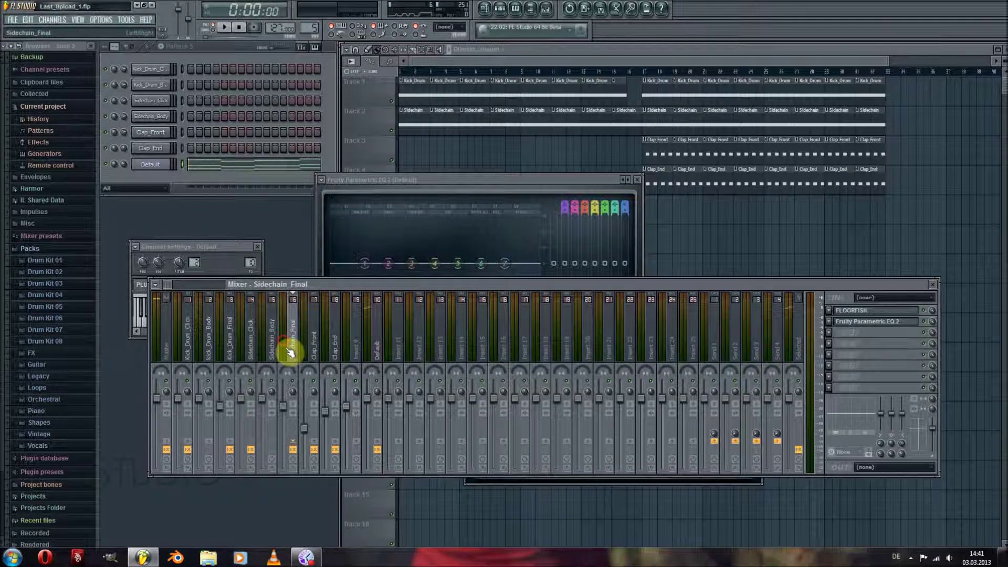
pyautogui.click(379, 442)
pyautogui.click(380, 357)
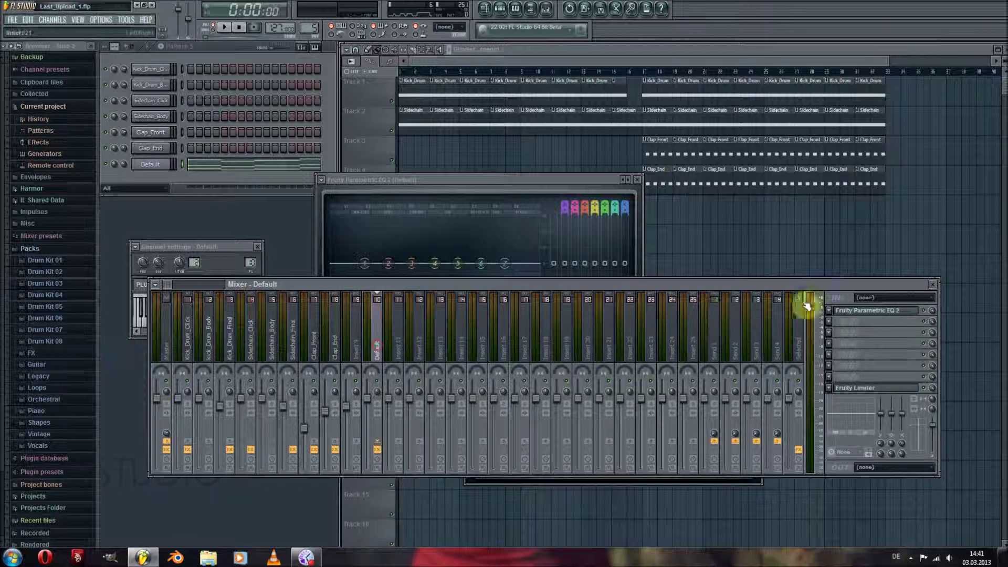
pyautogui.click(934, 282)
# Switch Fruity Limiter to compressor mode, lower its threshold, adjust the ratio and set its sidechain input
pyautogui.moveTo(594, 311); pyautogui.dragTo(411, 280)
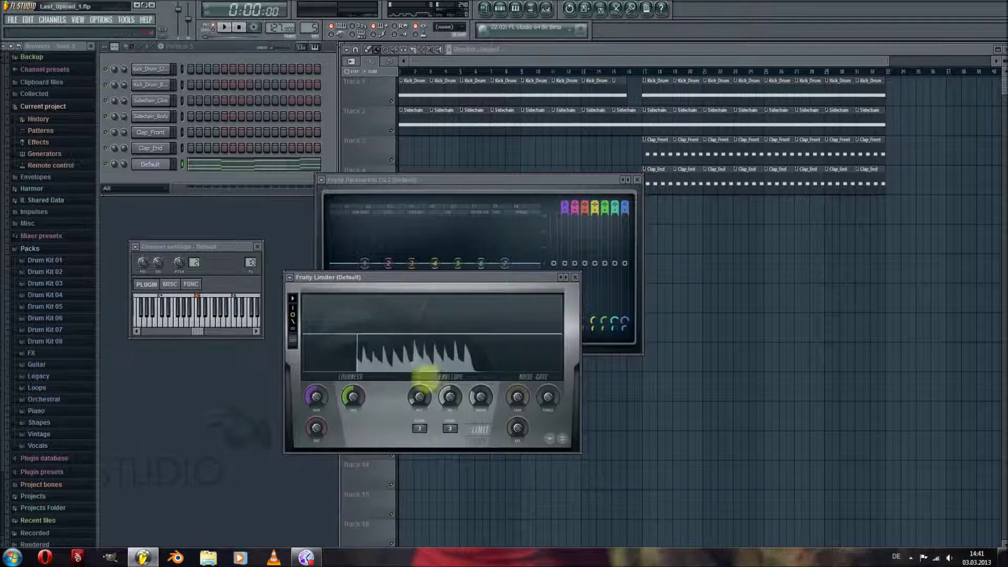
pyautogui.click(476, 445)
pyautogui.moveTo(354, 398); pyautogui.dragTo(354, 417)
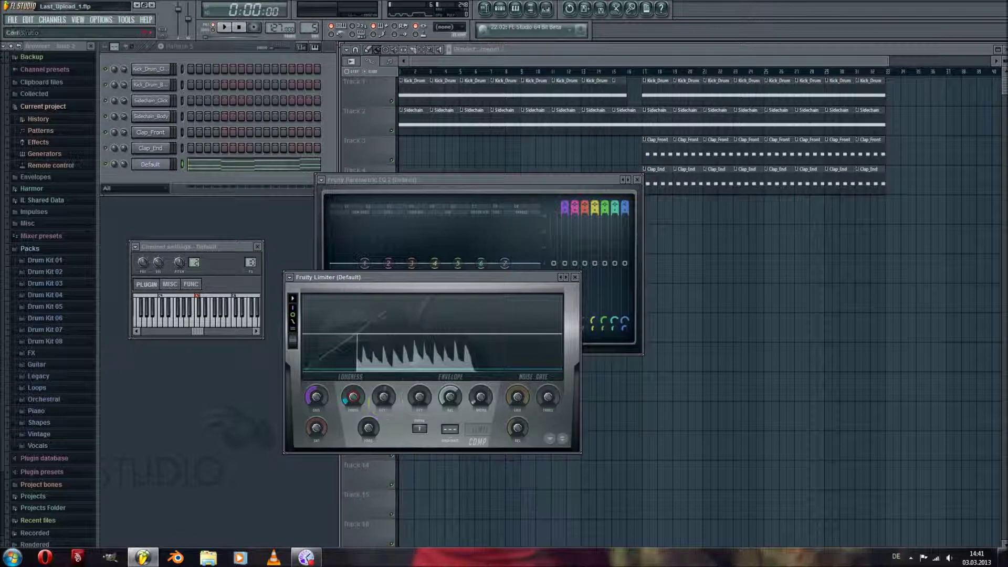
pyautogui.click(577, 180)
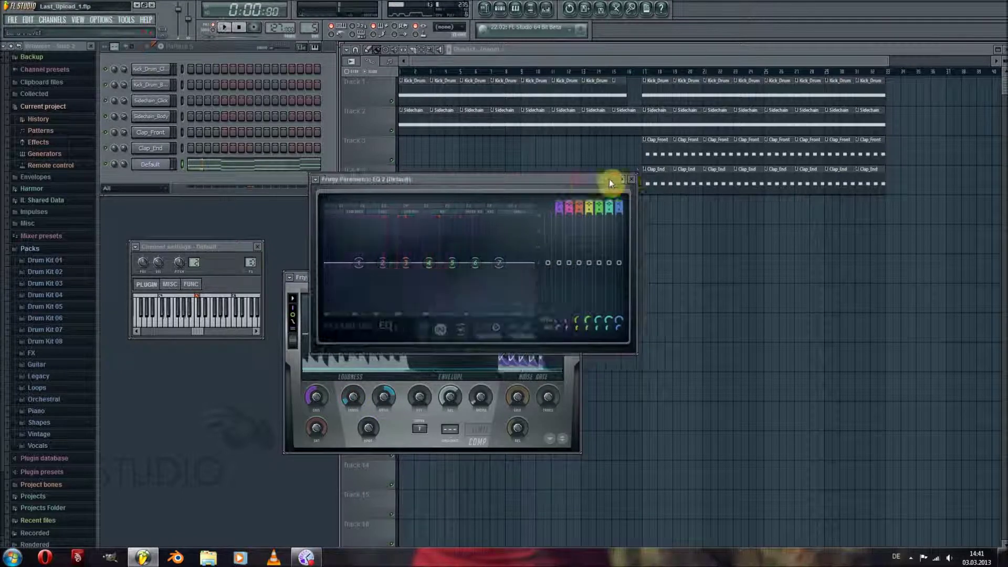
pyautogui.click(452, 431)
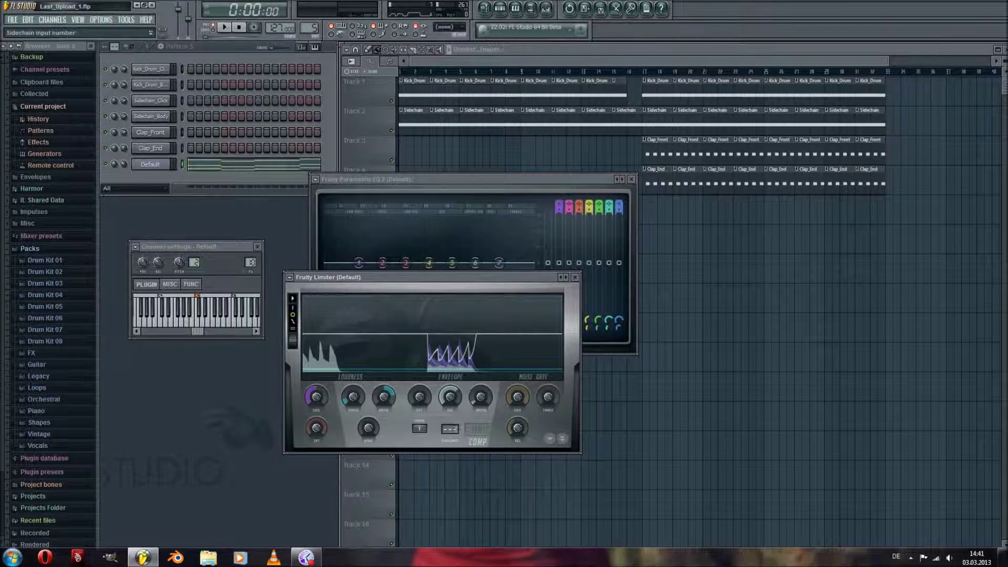
# Close the limiter and pull the equalizer's band 1 down to -18 dB as a low-end cut at about 85 Hz
pyautogui.click(578, 282)
pyautogui.moveTo(357, 262); pyautogui.dragTo(369, 307)
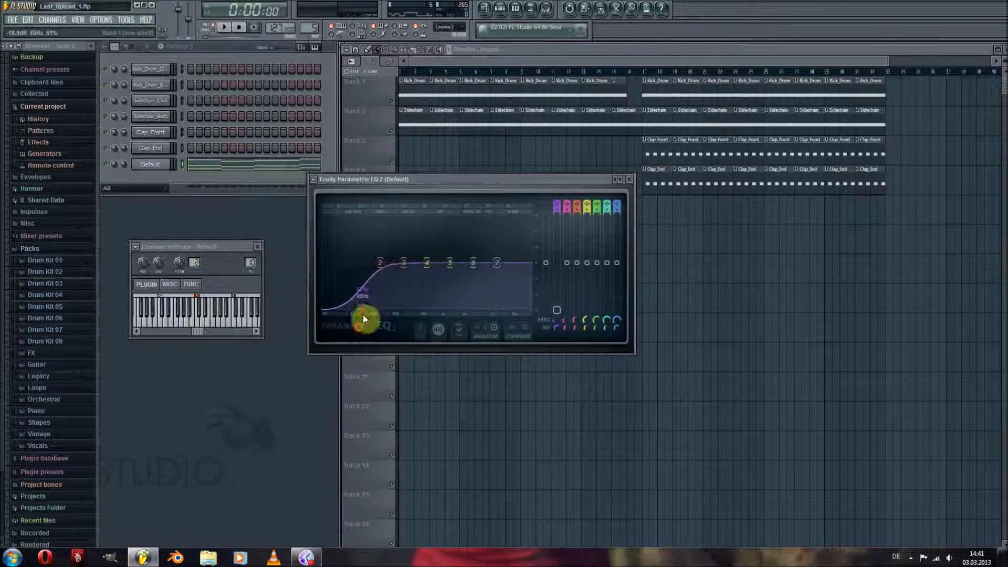
# Shift equalizer bands 2 and 7 slightly down, boost band 6 moderately at about 8409 Hz, audition the sound and close the equalizer
pyautogui.moveTo(390, 262)
pyautogui.mouseDown()
pyautogui.moveTo(374, 272)
pyautogui.moveTo(412, 264)
pyautogui.moveTo(366, 311)
pyautogui.mouseUp()
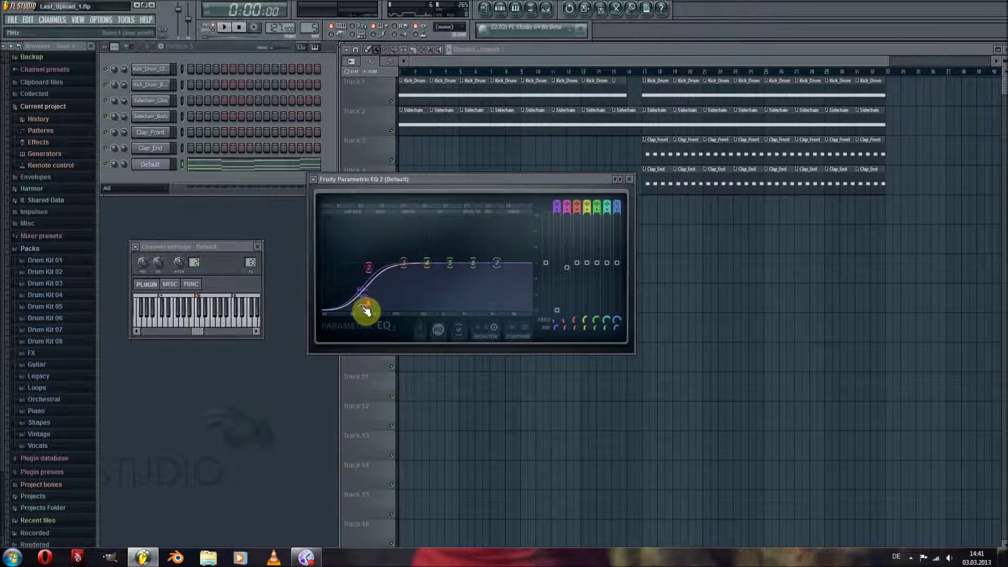
pyautogui.moveTo(473, 262); pyautogui.dragTo(505, 230)
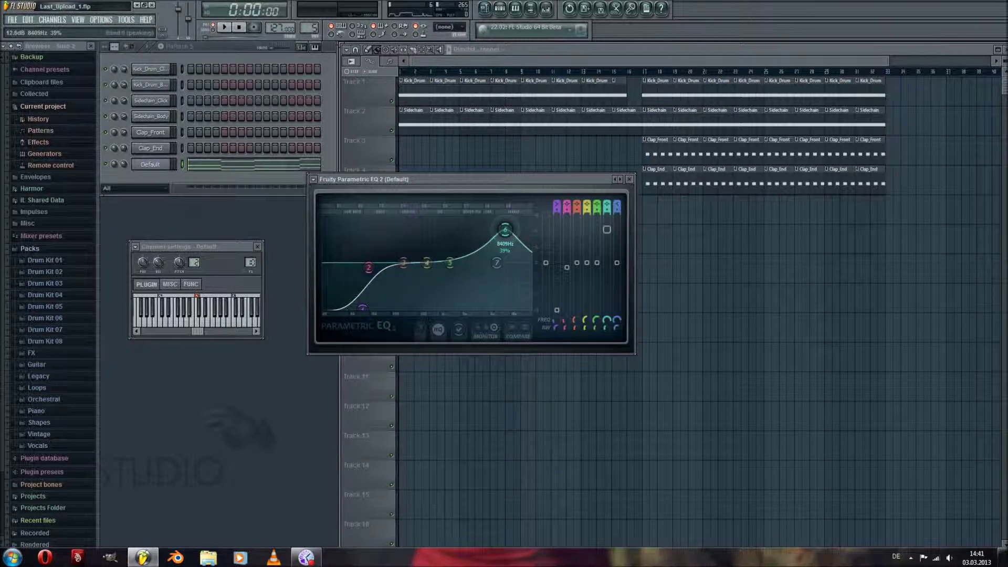
pyautogui.moveTo(606, 230); pyautogui.dragTo(607, 248)
pyautogui.moveTo(496, 263); pyautogui.dragTo(520, 267)
pyautogui.press('space')
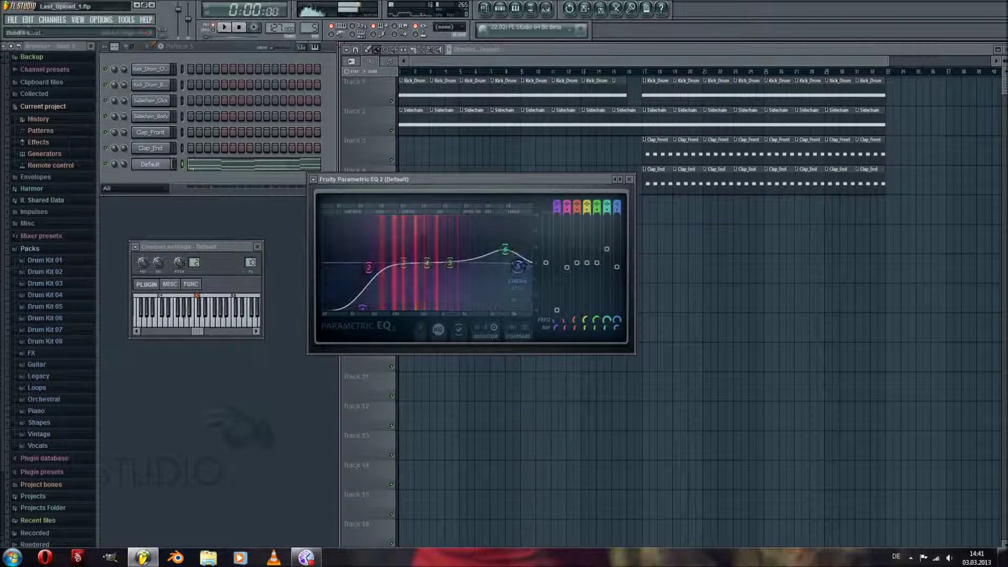
pyautogui.click(633, 180)
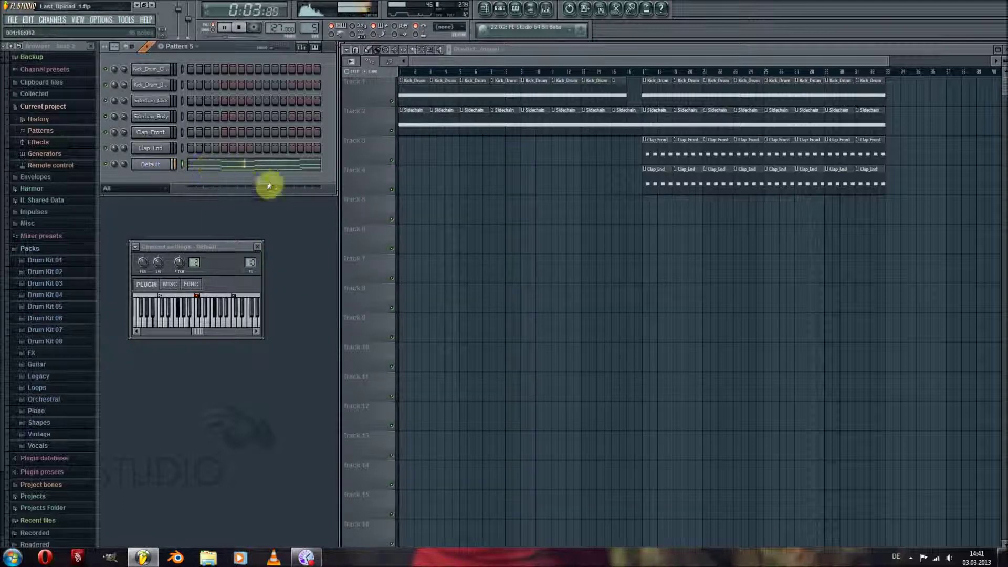
pyautogui.press('space')
# Place Pattern 5 repeatedly along playlist Track 5, from bar 1 to the end of the existing arrangement
pyautogui.rightClick(400, 203)
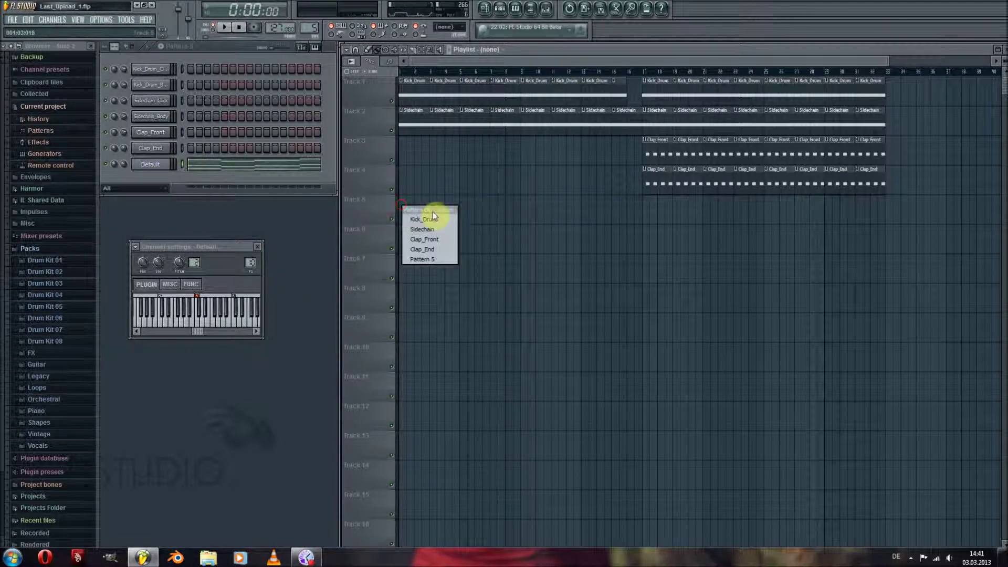
pyautogui.click(421, 260)
pyautogui.moveTo(412, 204)
pyautogui.mouseDown()
pyautogui.moveTo(846, 207)
pyautogui.moveTo(637, 263)
pyautogui.moveTo(521, 241)
pyautogui.mouseUp()
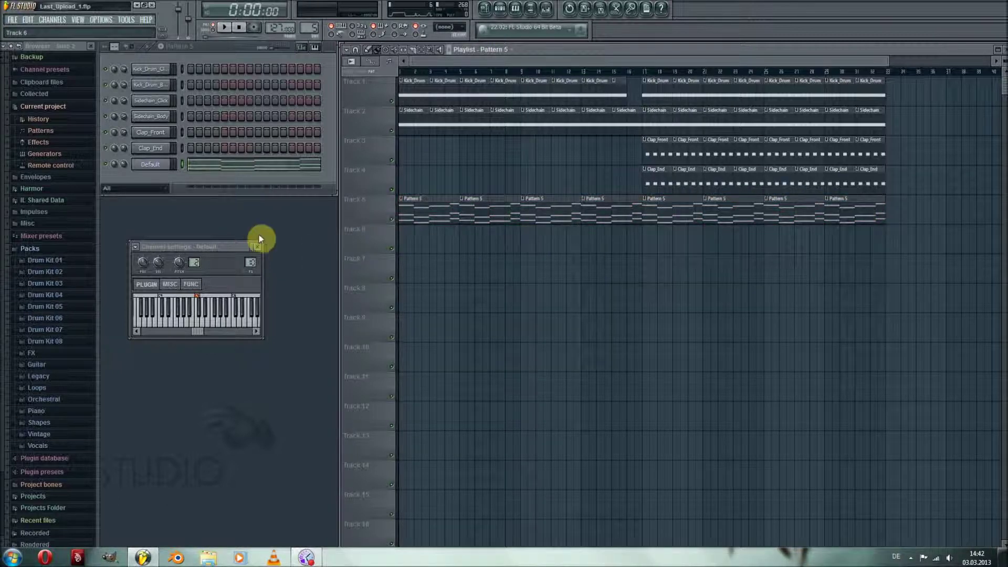
# Reopen the mixer, reposition it and load Fruity Delay 2 into effect slot 2 of the Default track
pyautogui.press('F9')
pyautogui.moveTo(299, 284); pyautogui.dragTo(295, 270)
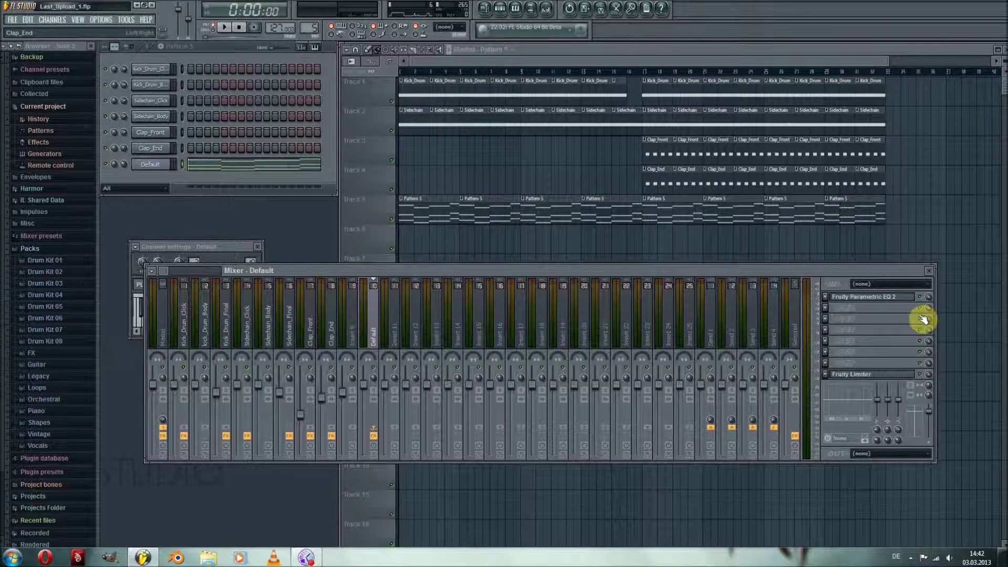
pyautogui.click(823, 307)
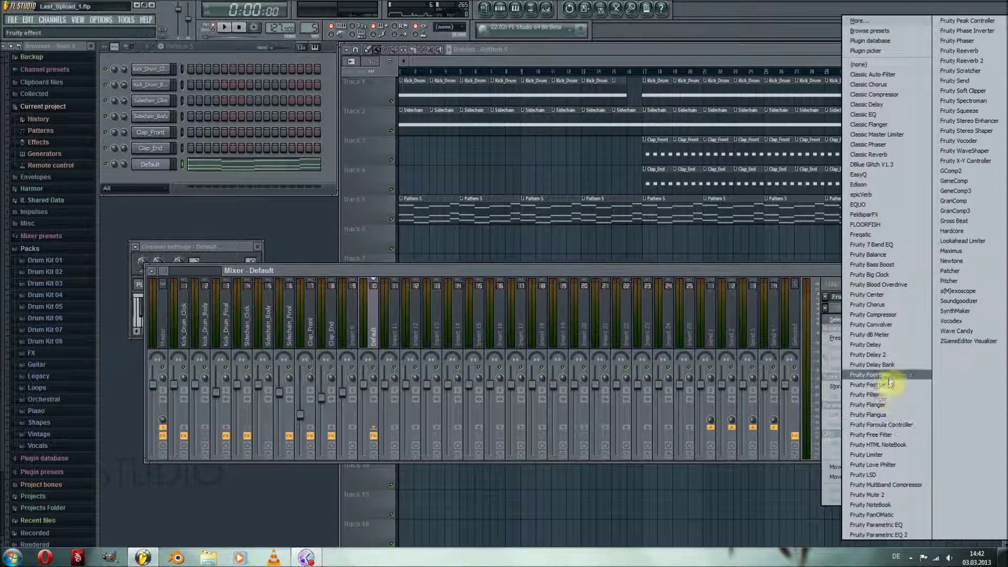
pyautogui.click(871, 354)
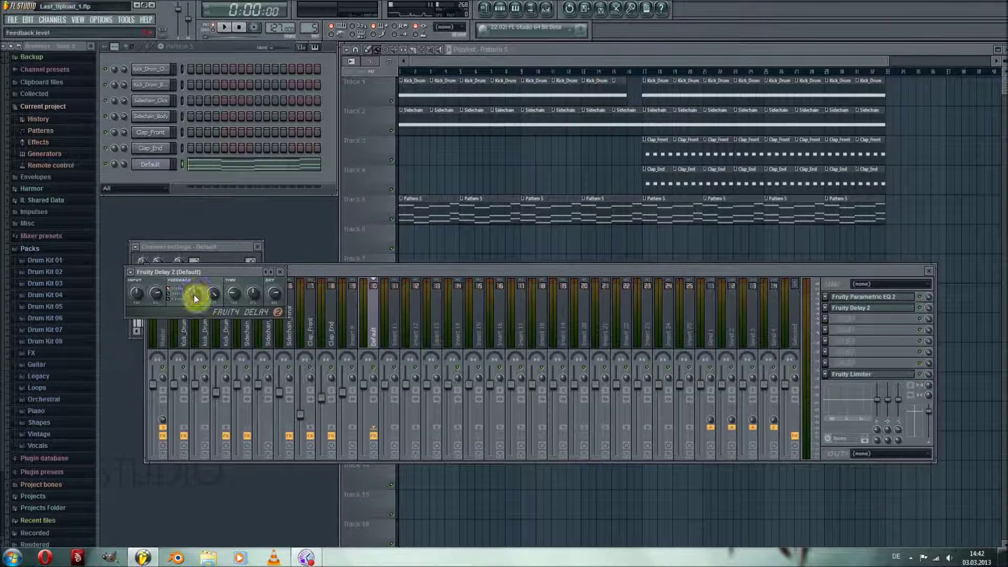
# Adjust the feedback level and delay time in Fruity Delay 2, audition the result and close the plugin
pyautogui.press('q')
pyautogui.moveTo(195, 297); pyautogui.dragTo(196, 291)
pyautogui.moveTo(235, 296); pyautogui.dragTo(234, 293)
pyautogui.press('space')
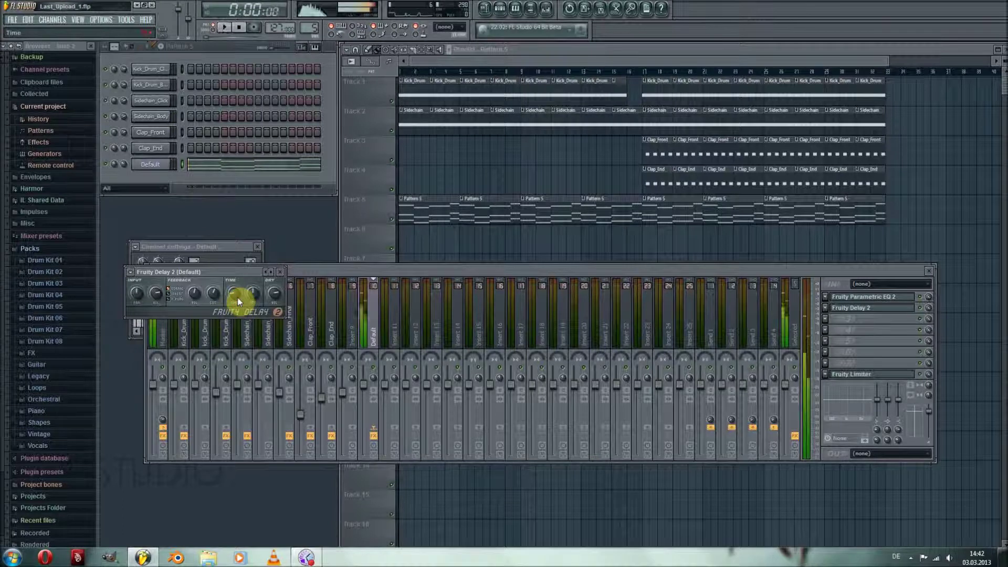
pyautogui.click(283, 272)
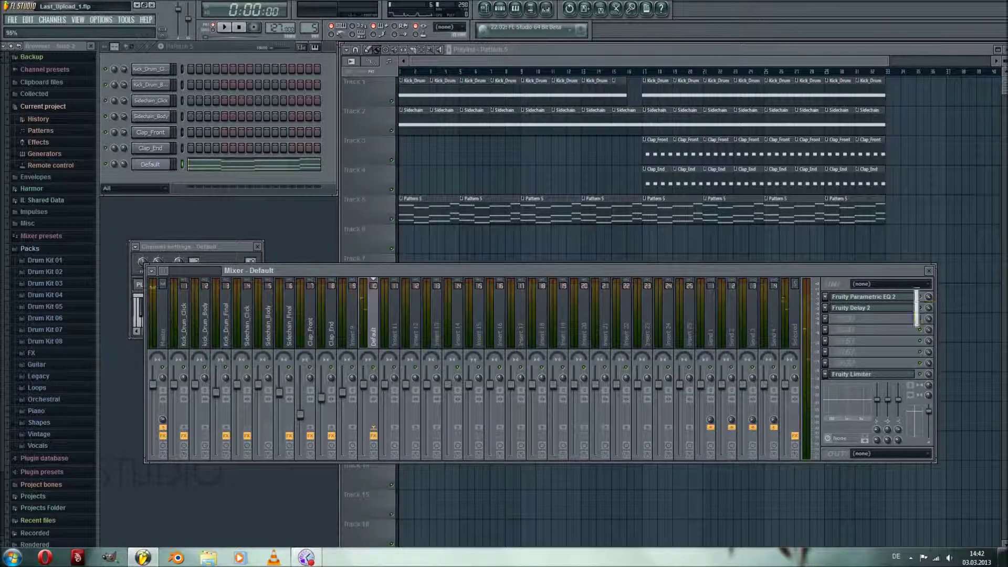
# Load Fruity Reeverb into effect slot 3, setting LowCut to 610 Hz and RoomSize to 45
pyautogui.click(825, 319)
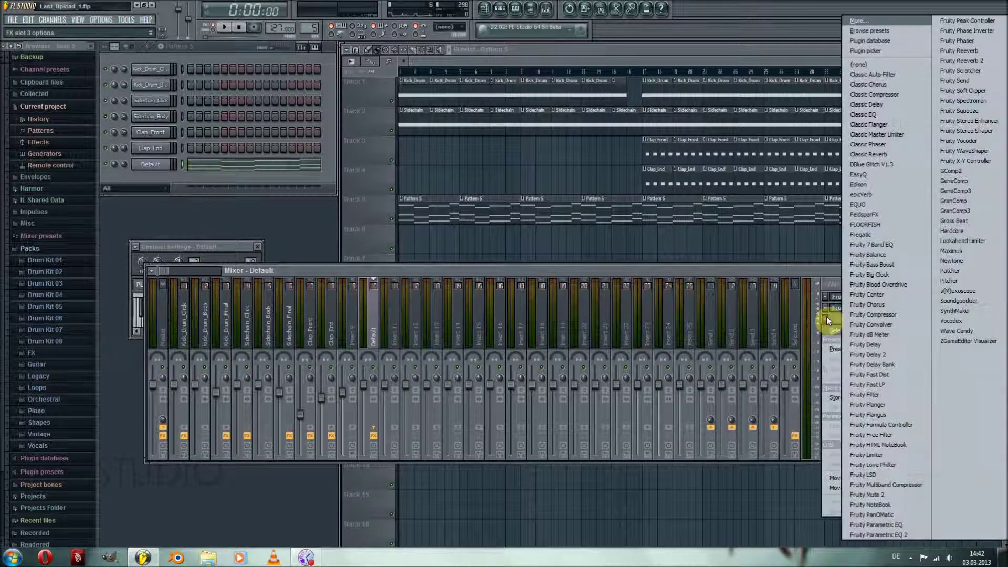
pyautogui.click(959, 50)
pyautogui.moveTo(178, 153); pyautogui.dragTo(179, 137)
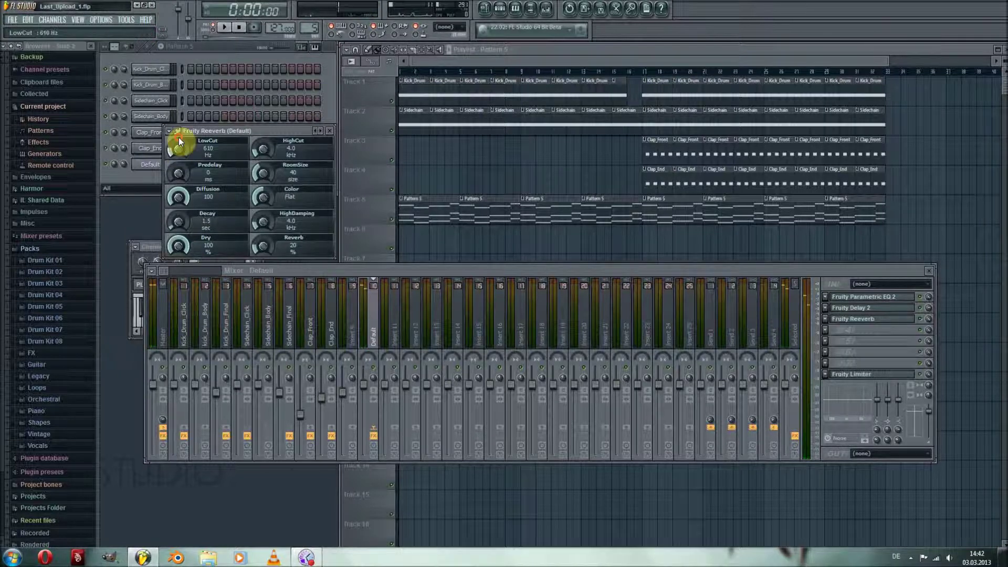
pyautogui.moveTo(267, 169); pyautogui.dragTo(270, 151)
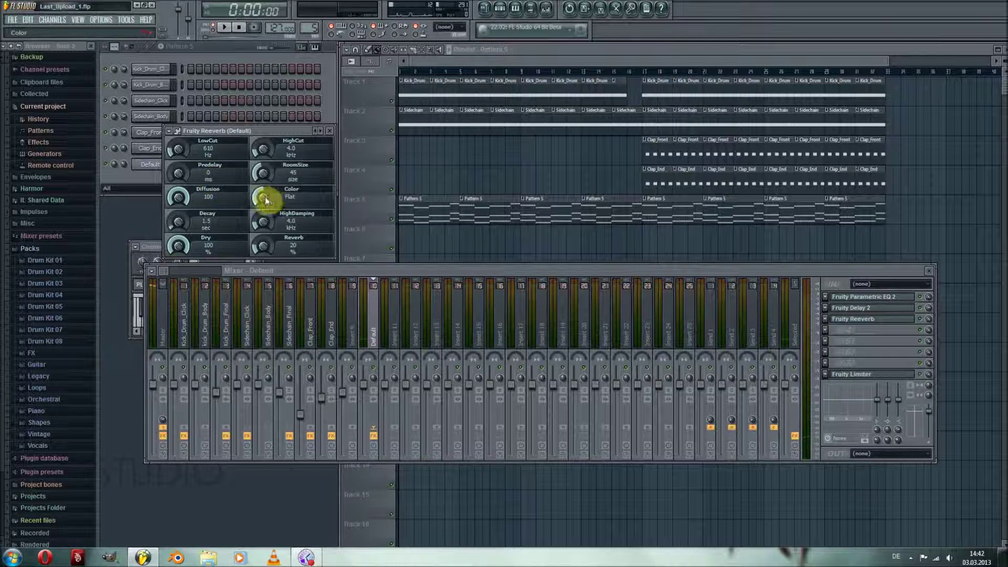
# Set the reverb's Color to Warmer, HighDamping to 6.7 kHz, Decay to 2.1 sec and Reverb to 36%, close it and adjust its mix level
pyautogui.moveTo(264, 222); pyautogui.dragTo(264, 210)
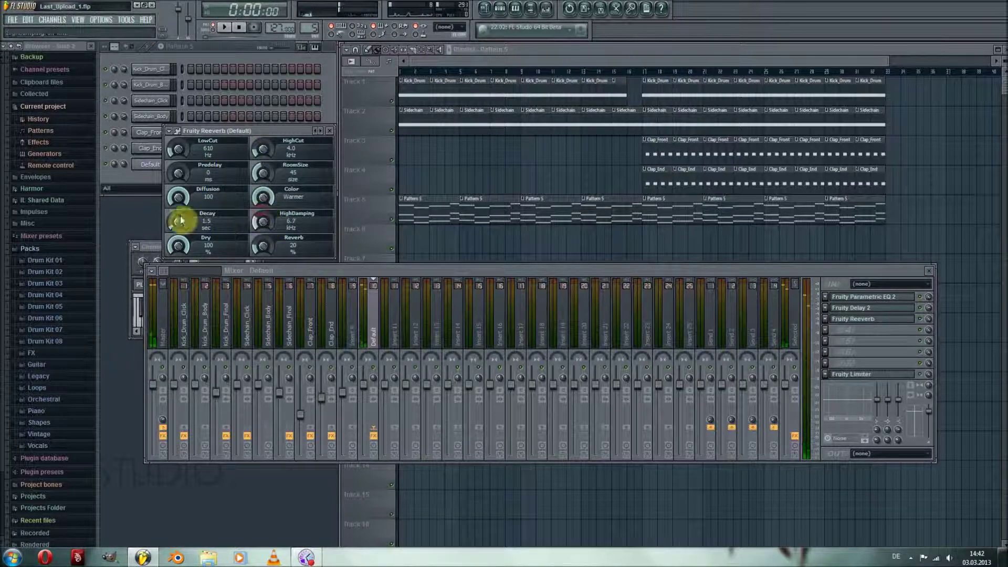
pyautogui.moveTo(178, 221); pyautogui.dragTo(207, 234)
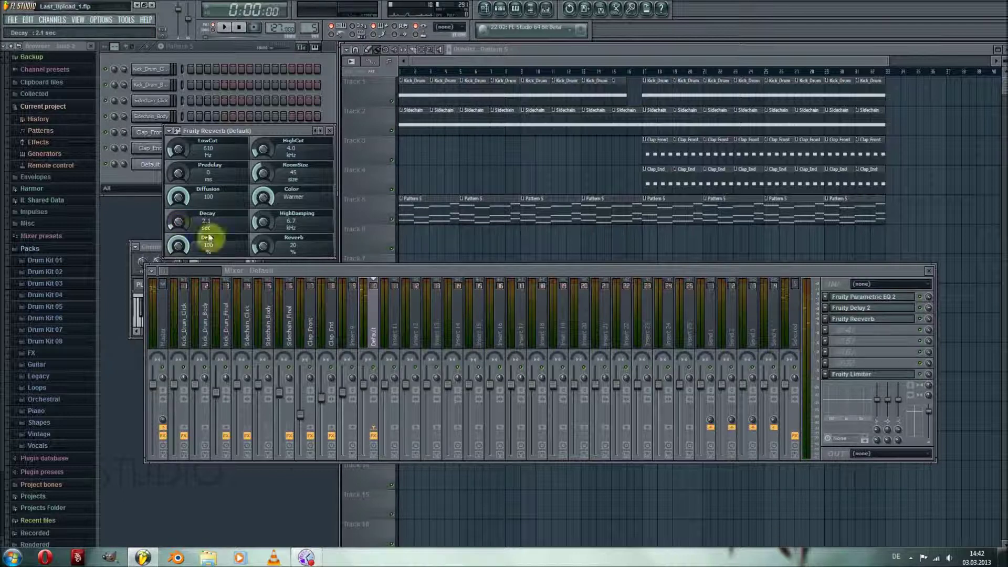
pyautogui.moveTo(268, 231); pyautogui.dragTo(268, 217)
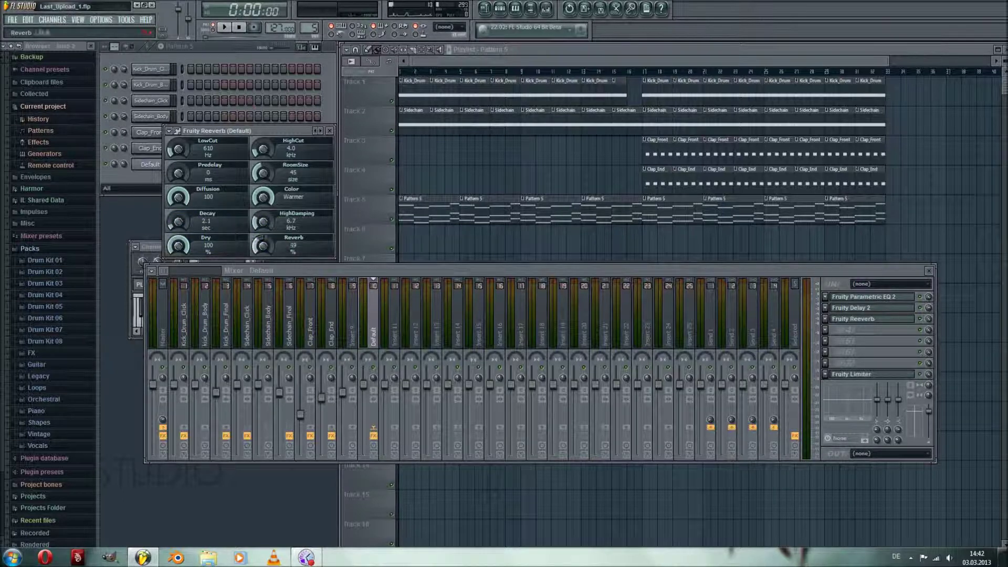
pyautogui.click(330, 145)
pyautogui.press('space')
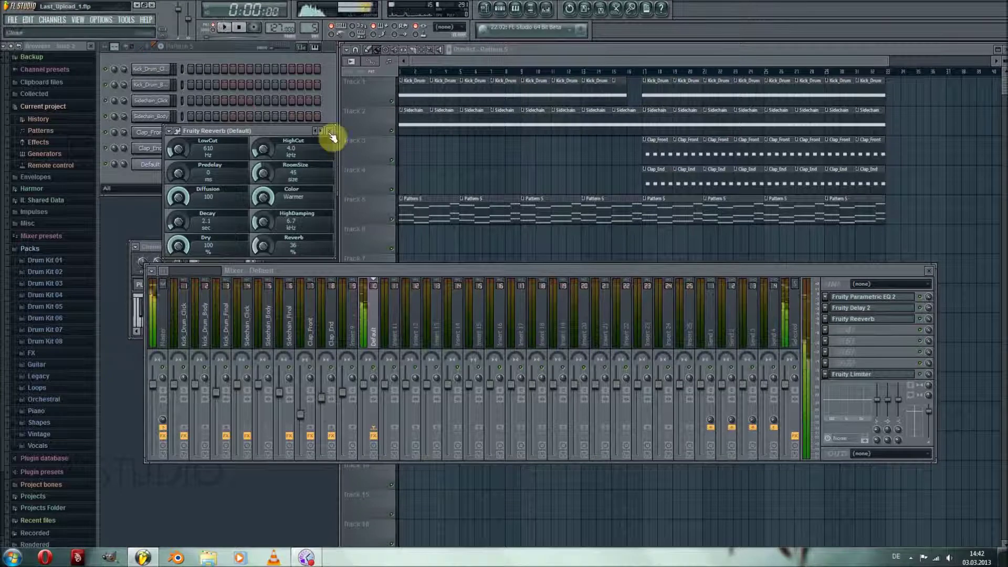
pyautogui.click(330, 133)
pyautogui.moveTo(929, 327); pyautogui.dragTo(929, 324)
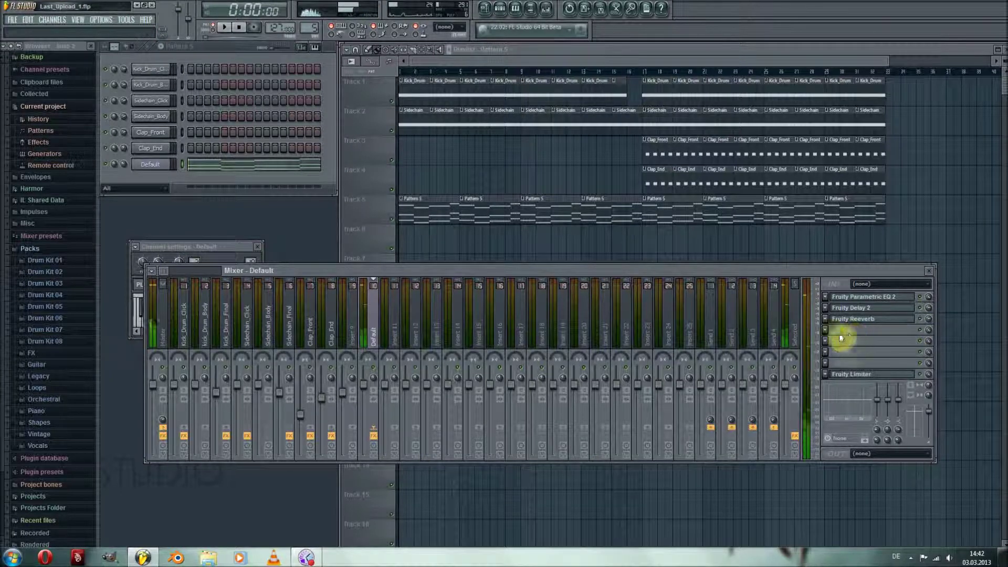
# Load Fruity Stereo Enhancer into effect slot 4, apply its For strings preset and close the plugin
pyautogui.click(826, 330)
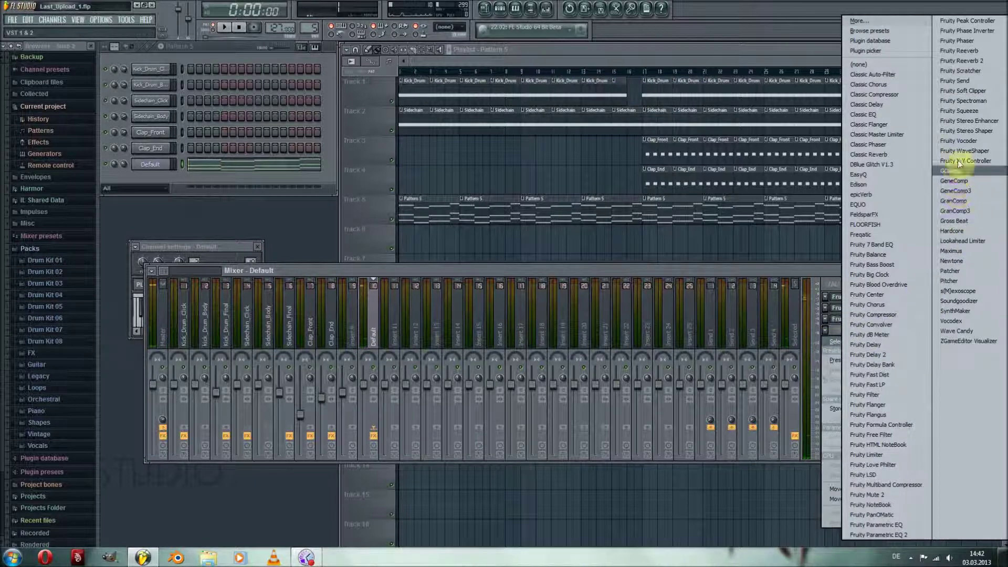
pyautogui.click(967, 121)
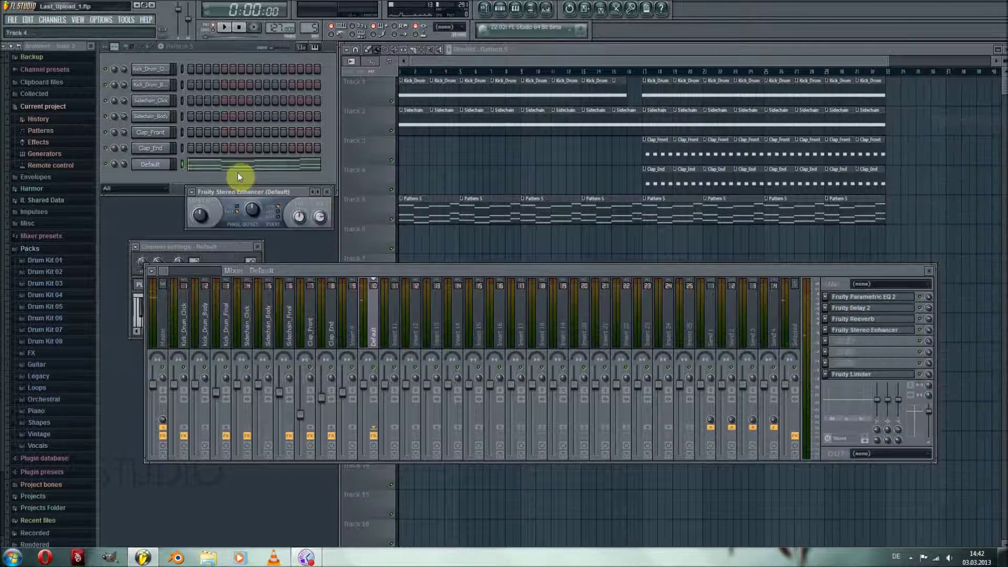
pyautogui.click(192, 192)
pyautogui.moveTo(236, 220)
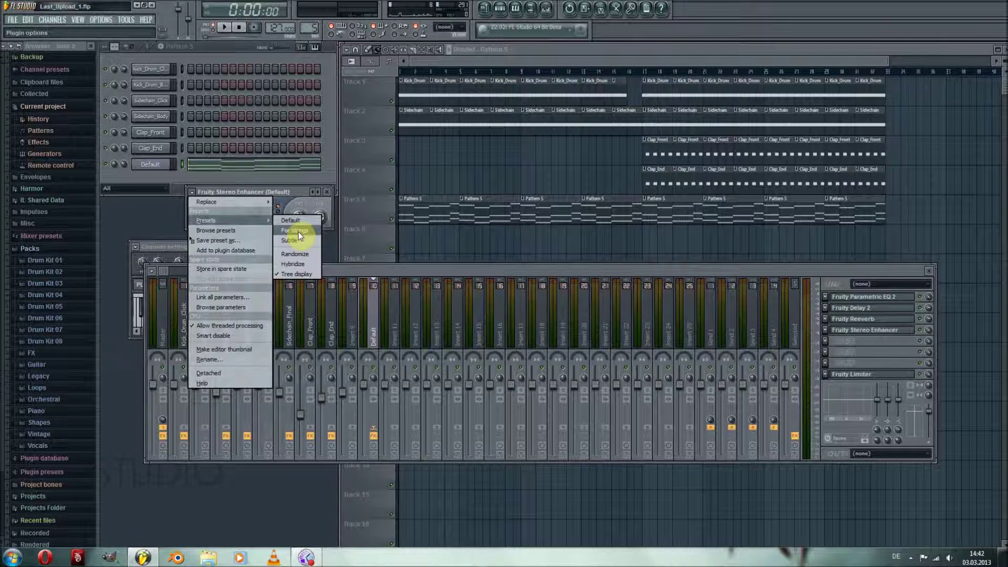
pyautogui.click(298, 231)
pyautogui.click(327, 192)
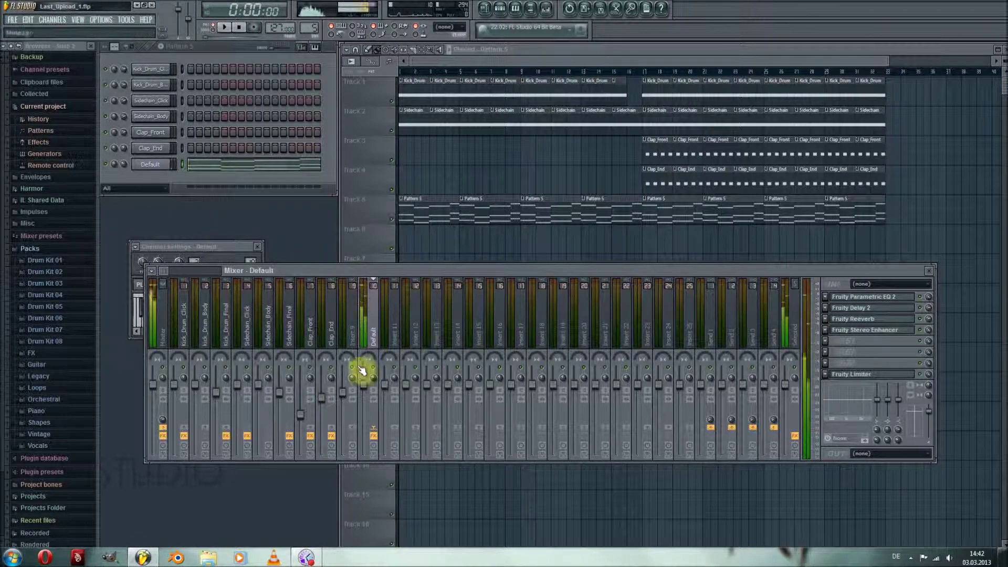
# Lower the Default mixer track's level and the Default channel's volume, checking the signal in Fruity Limiter during playback, and close the limiter
pyautogui.moveTo(363, 385); pyautogui.dragTo(363, 400)
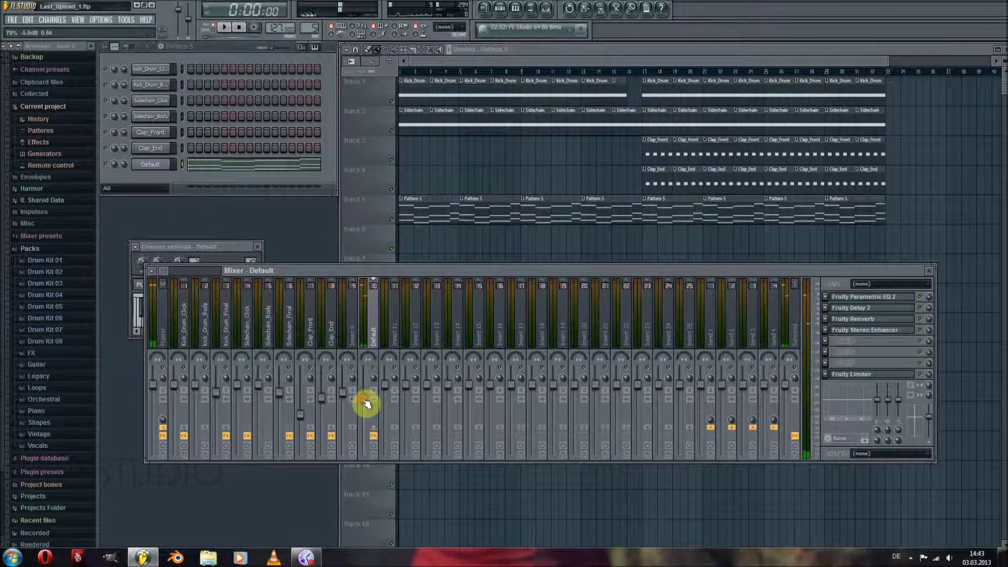
pyautogui.click(887, 373)
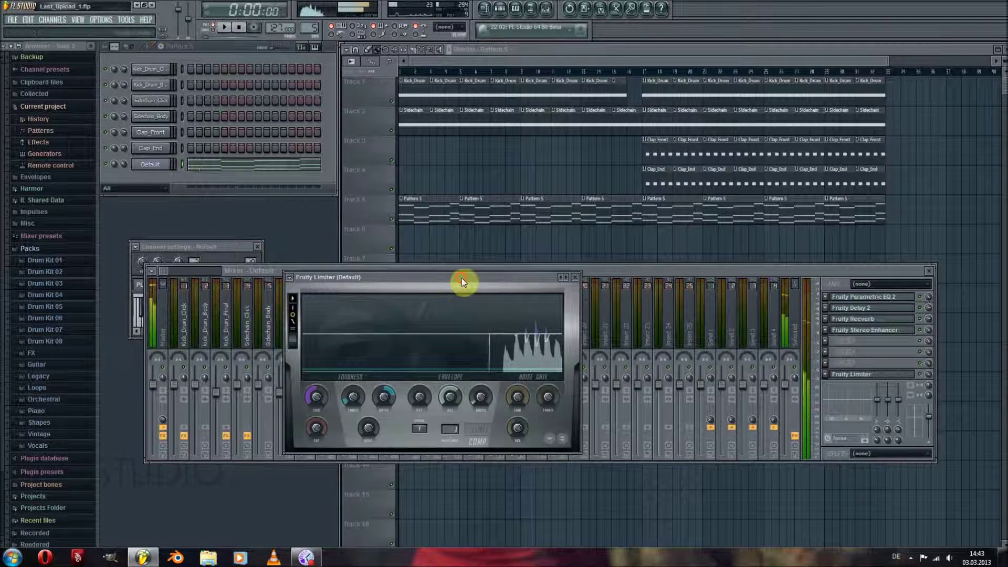
pyautogui.moveTo(462, 278); pyautogui.dragTo(585, 229)
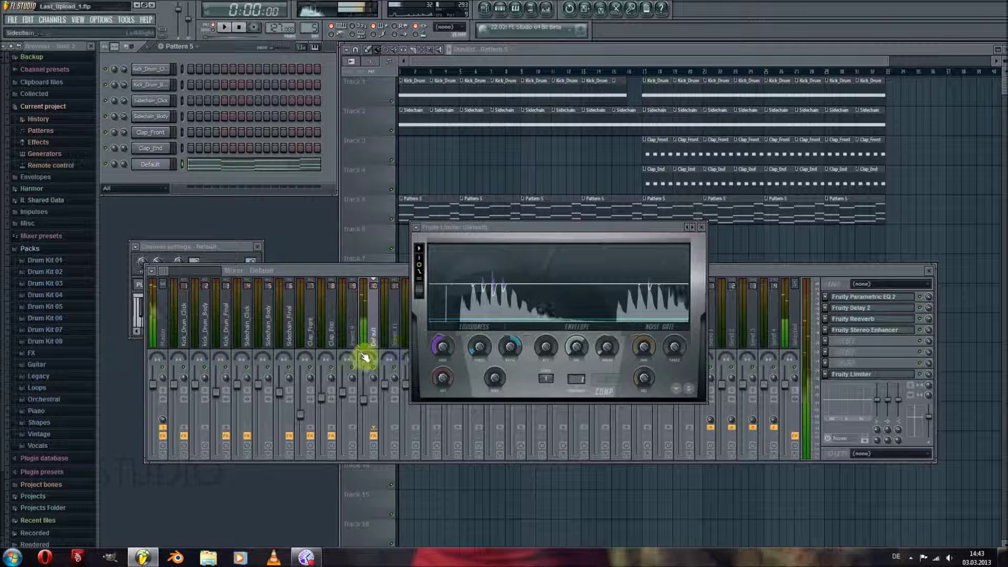
pyautogui.moveTo(128, 162); pyautogui.dragTo(128, 175)
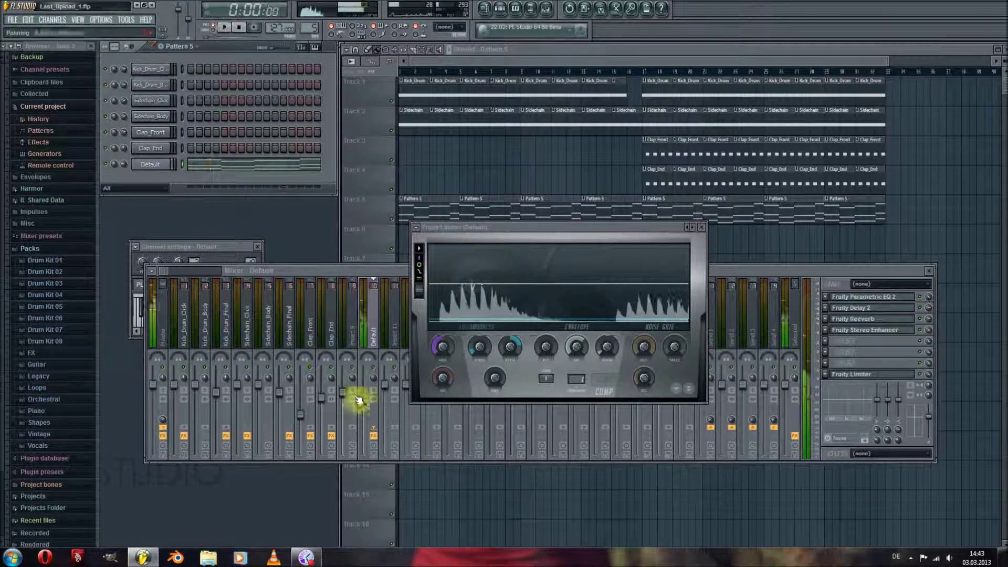
pyautogui.click(358, 400)
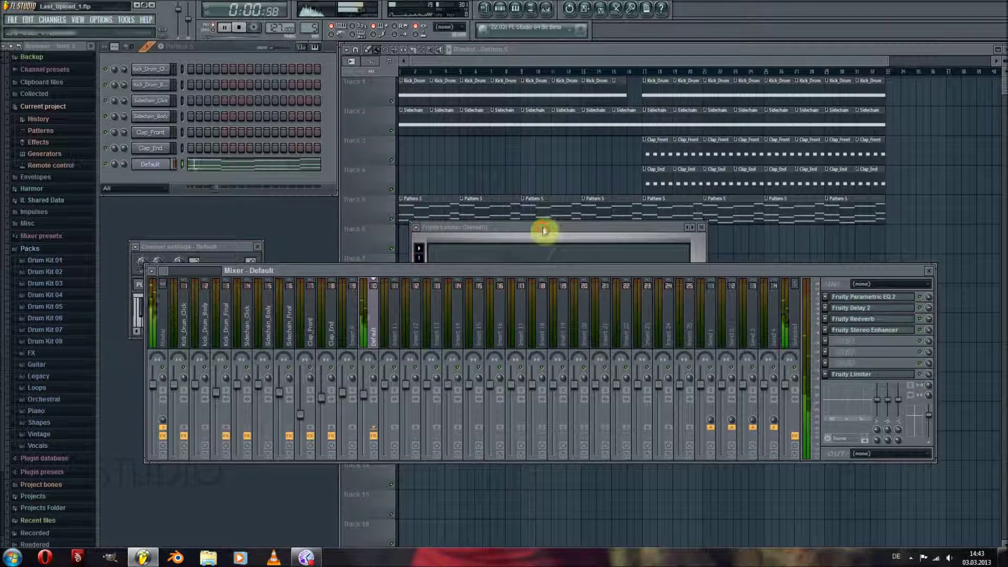
pyautogui.moveTo(543, 229); pyautogui.dragTo(523, 221)
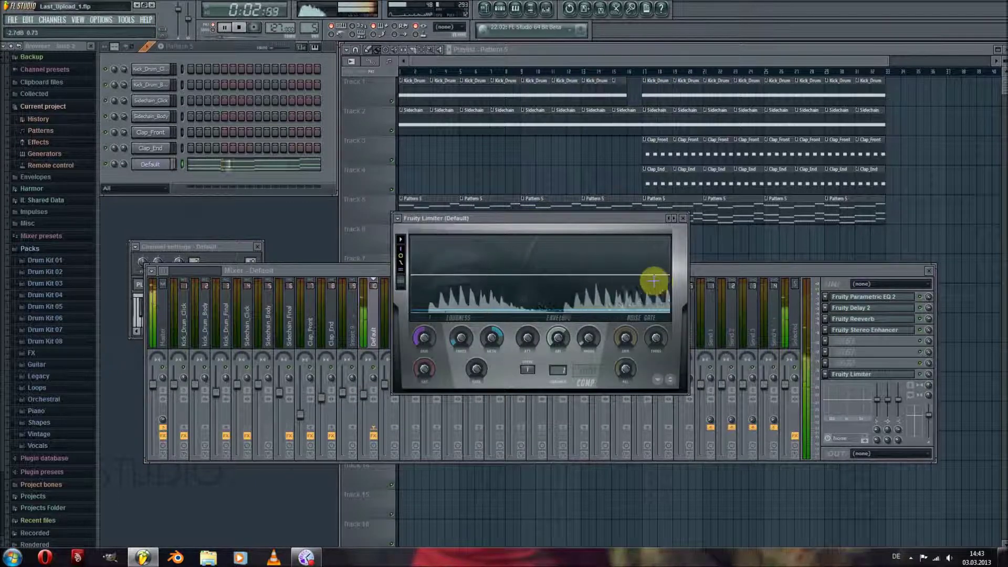
pyautogui.click(688, 221)
pyautogui.press('space')
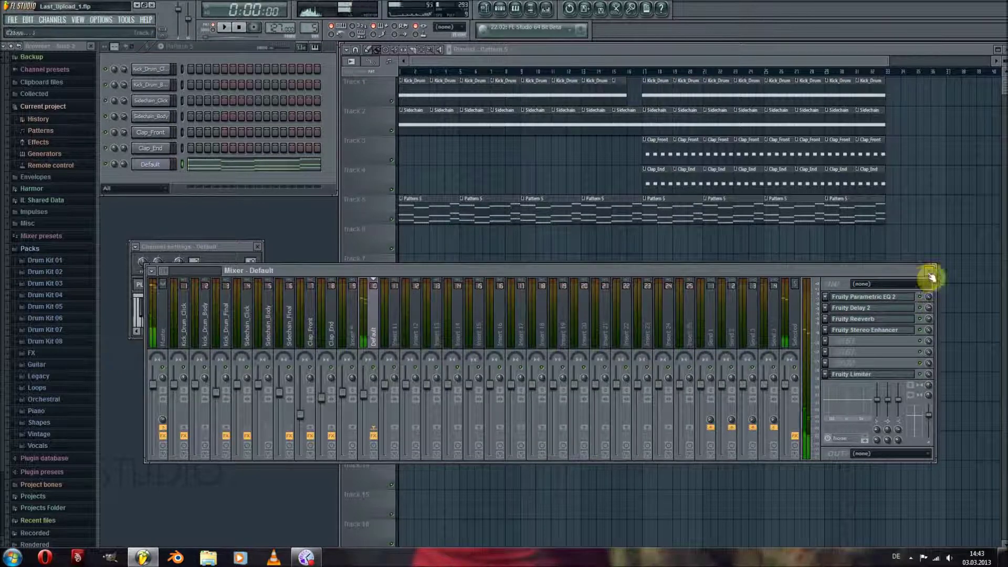
# Close the mixer and create an automation clip for the Modulation Y knob in the Default channel's Sytrus, closing the synth window
pyautogui.click(930, 275)
pyautogui.click(151, 164)
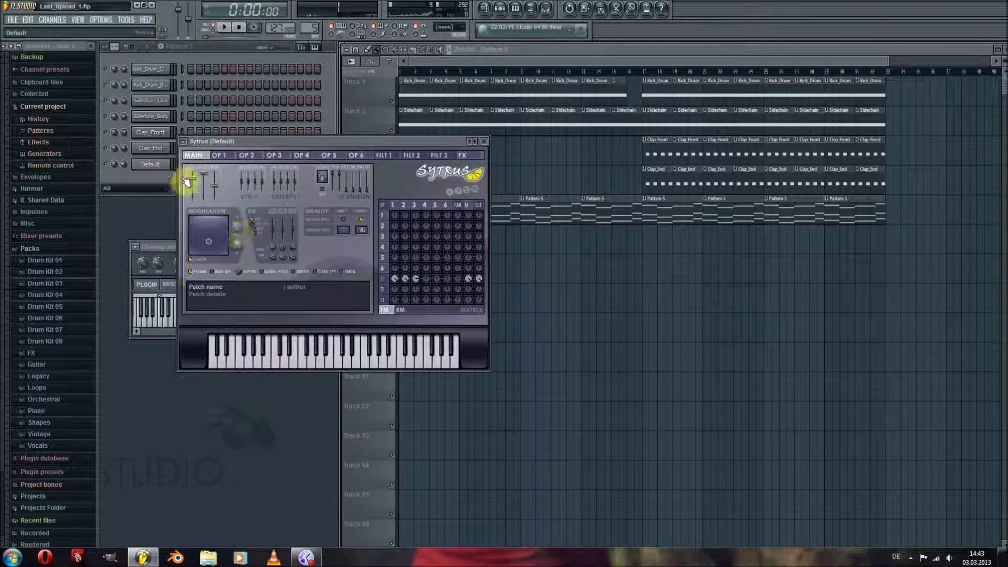
pyautogui.rightClick(239, 247)
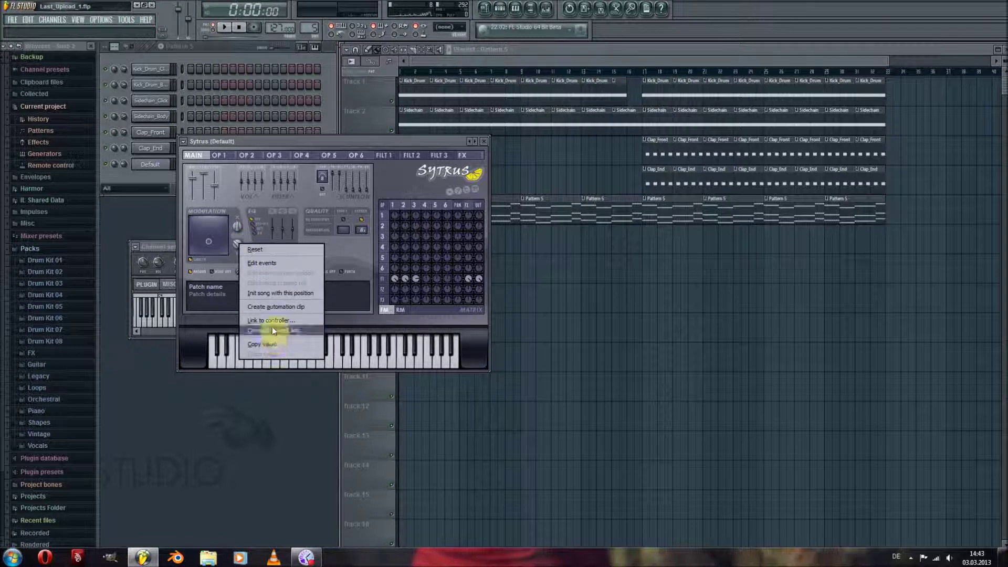
pyautogui.click(272, 306)
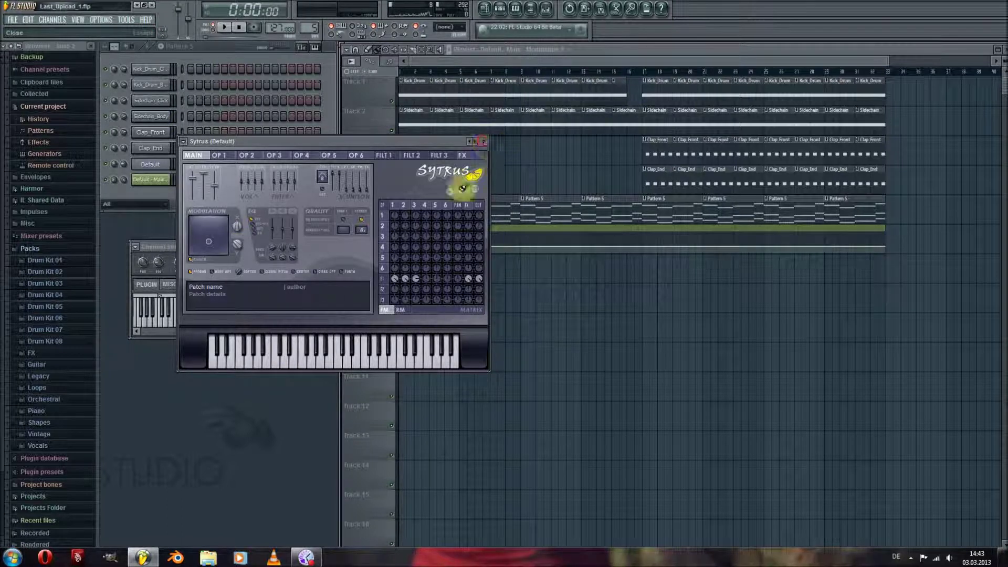
pyautogui.click(484, 141)
# Shape the Modulation Y envelope as an Alt single curve rising from a low start to a peak at bar 17, followed by an abrupt drop
pyautogui.moveTo(405, 248); pyautogui.dragTo(403, 253)
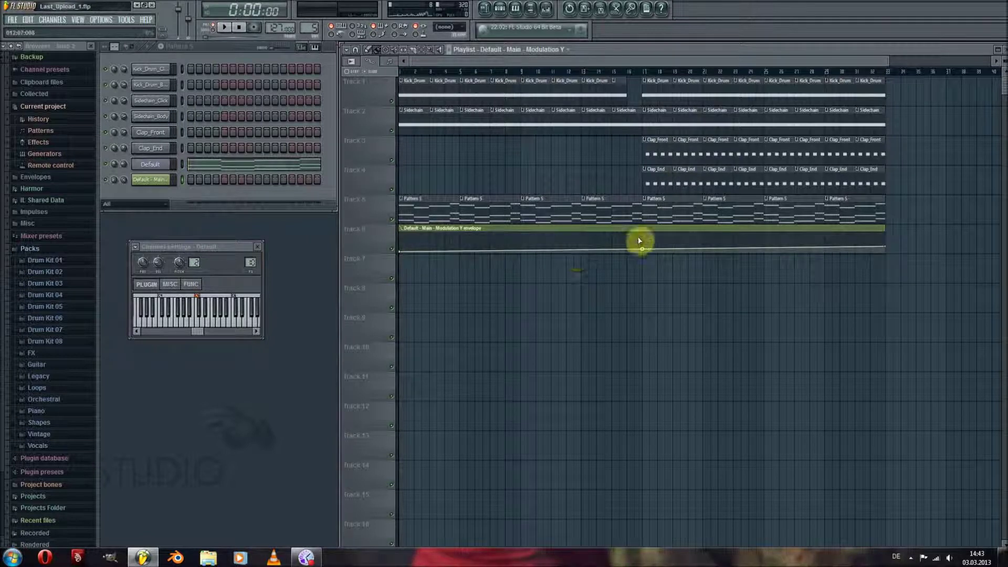
pyautogui.moveTo(641, 239)
pyautogui.mouseDown()
pyautogui.moveTo(640, 229)
pyautogui.moveTo(645, 249)
pyautogui.mouseUp()
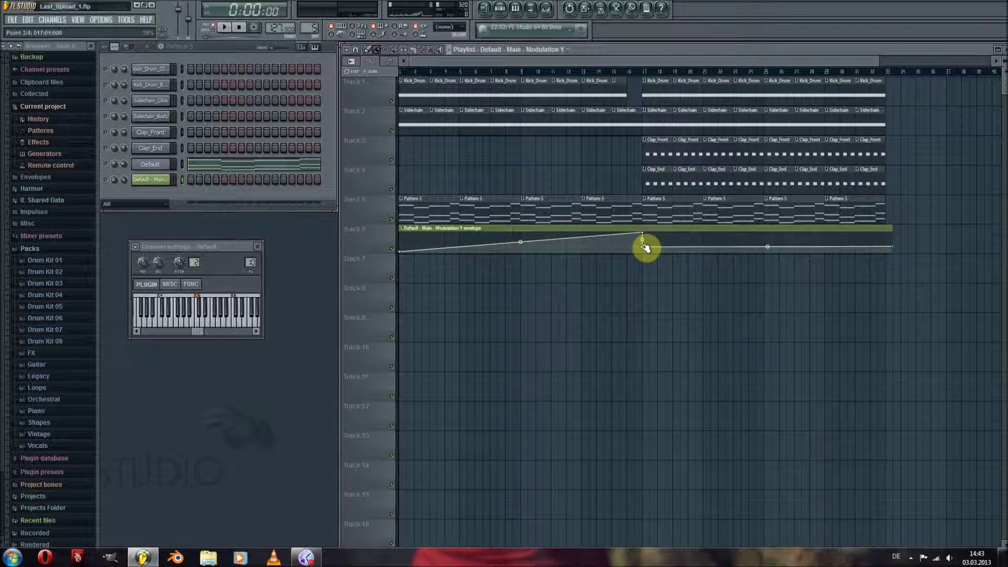
pyautogui.moveTo(1004, 62); pyautogui.dragTo(1004, 69)
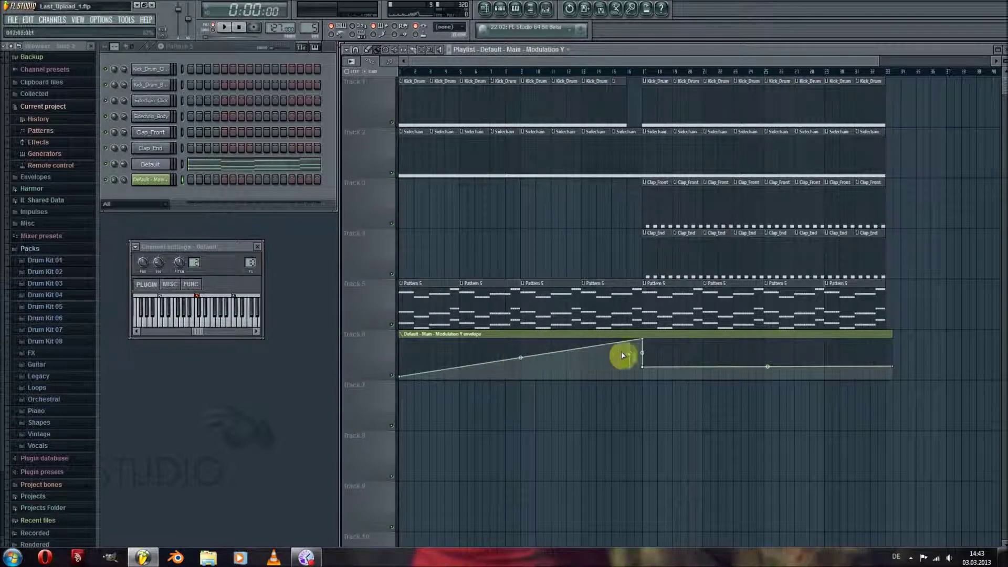
pyautogui.rightClick(645, 340)
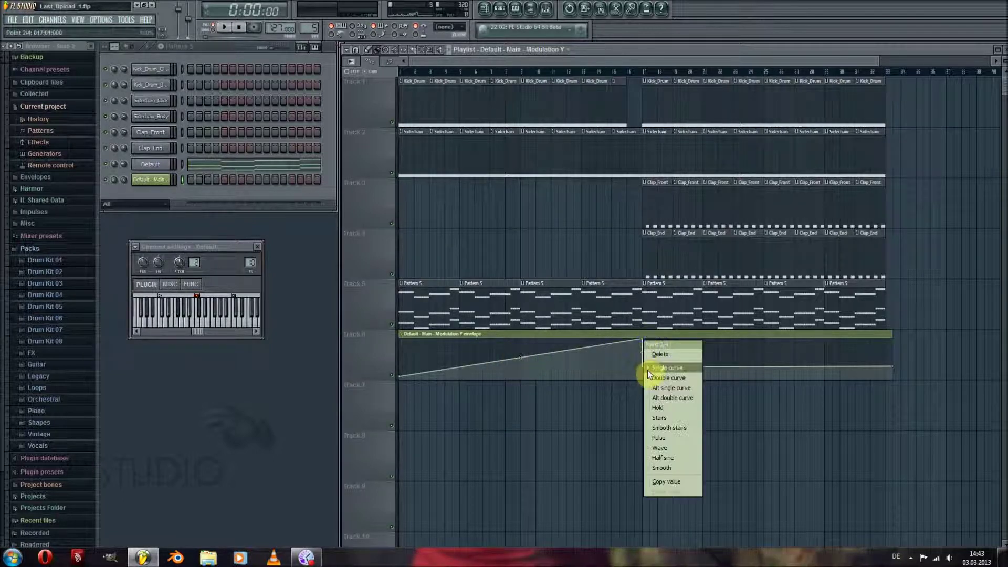
pyautogui.click(667, 390)
pyautogui.moveTo(518, 357); pyautogui.dragTo(521, 370)
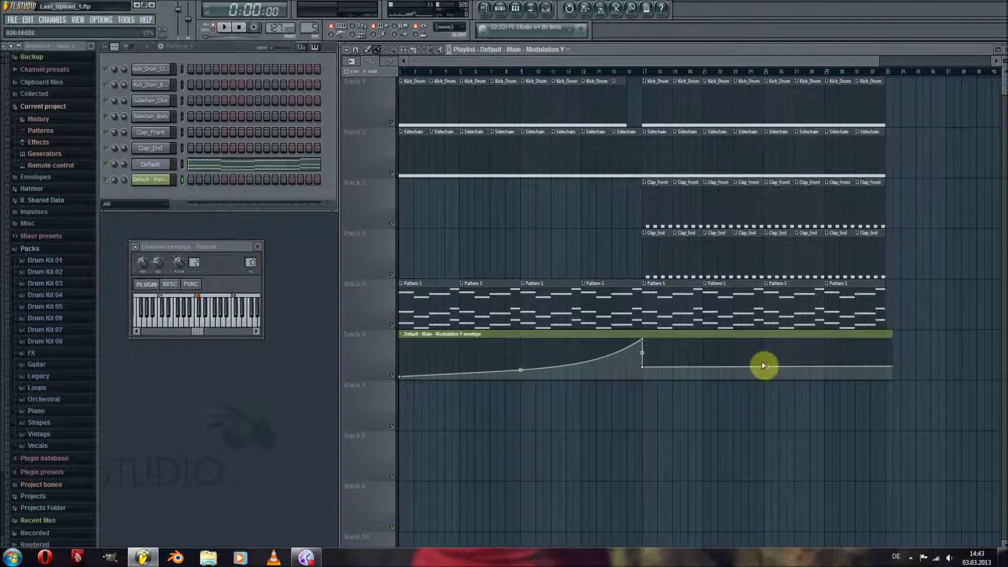
# Copy the bar 17 low point's value to a new point at bar 25, and curve the envelope up to a peak at bar 33
pyautogui.rightClick(643, 367)
pyautogui.click(663, 510)
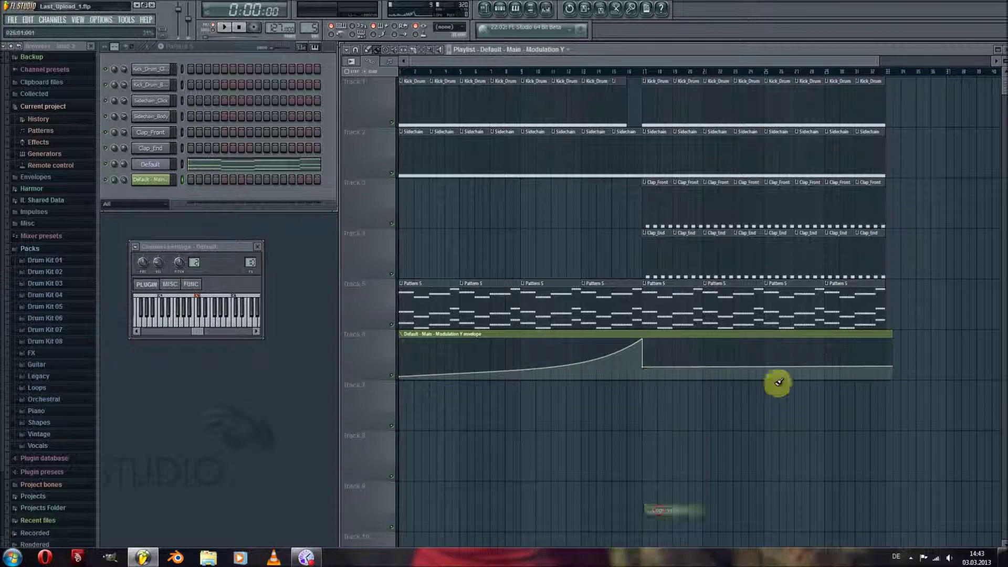
pyautogui.click(765, 356)
pyautogui.rightClick(766, 359)
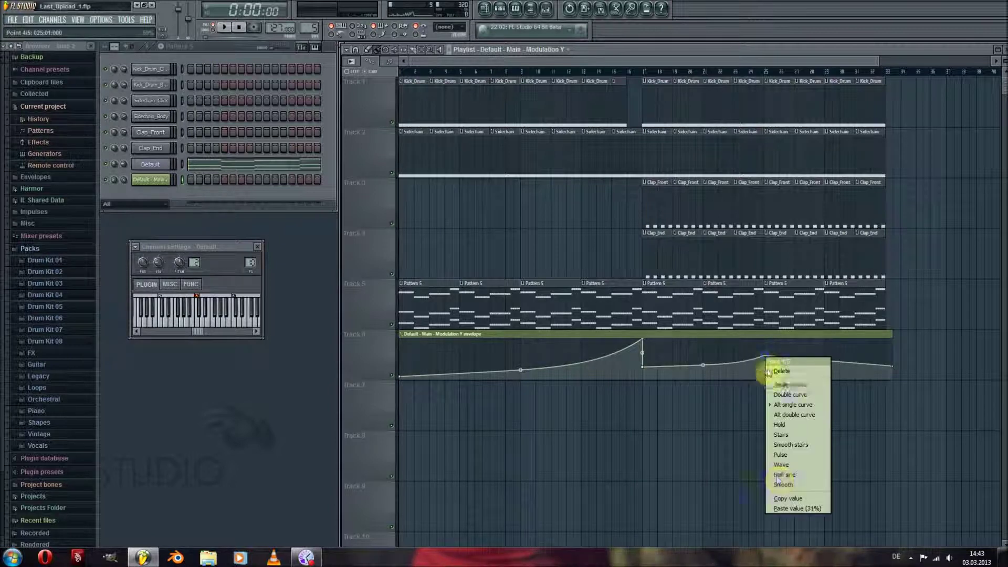
pyautogui.click(781, 507)
pyautogui.moveTo(897, 365); pyautogui.dragTo(884, 328)
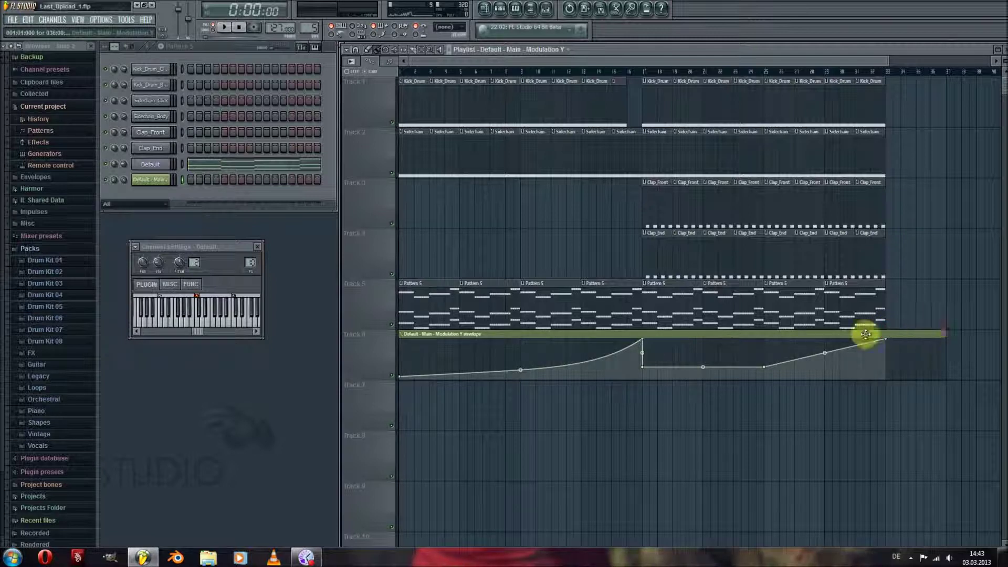
pyautogui.moveTo(824, 353); pyautogui.dragTo(825, 367)
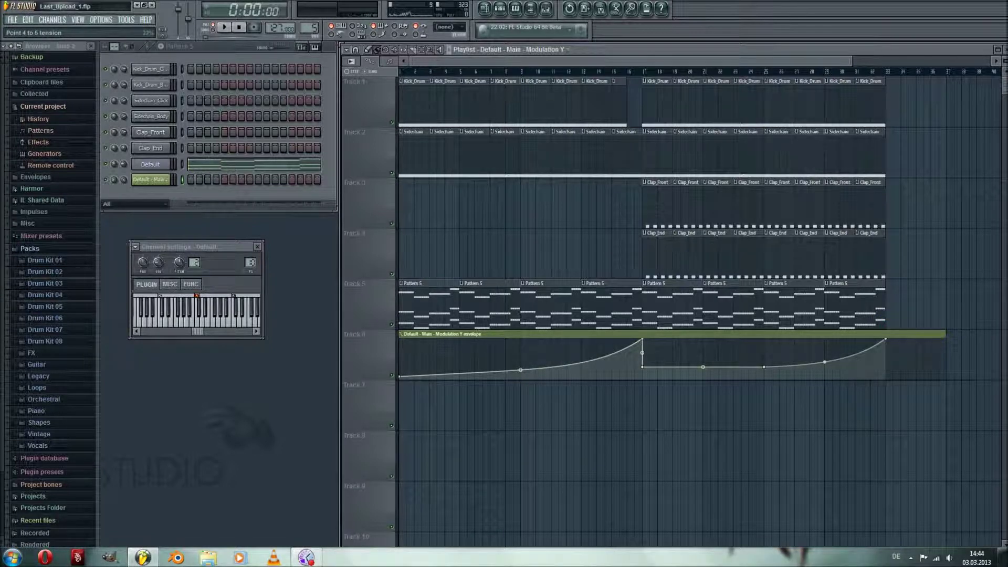
# Solo the synth pattern on track 5 together with its automation on track 6, start playback and close the Channel settings window
pyautogui.rightClick(393, 324)
pyautogui.click(392, 376)
pyautogui.press('space')
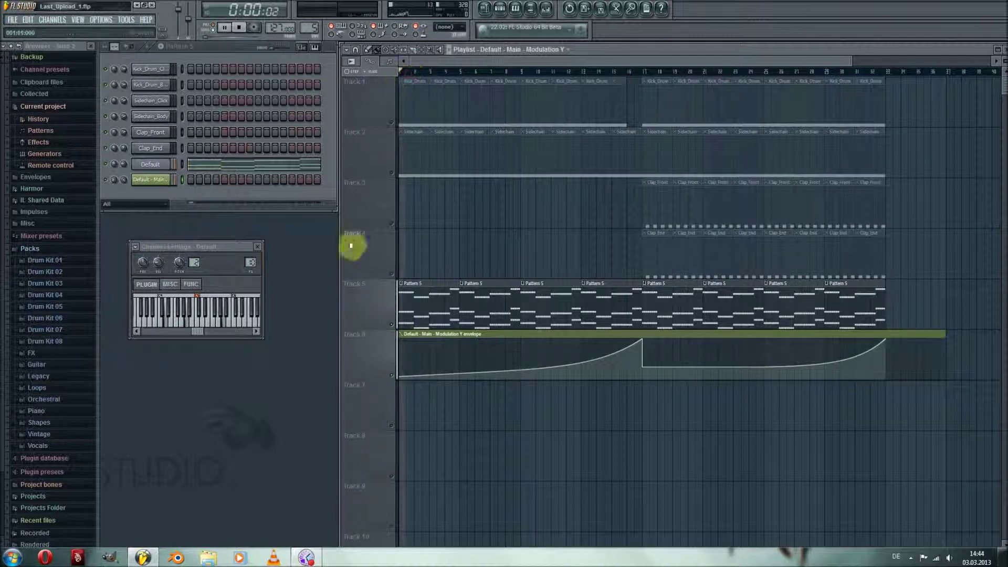
pyautogui.click(257, 247)
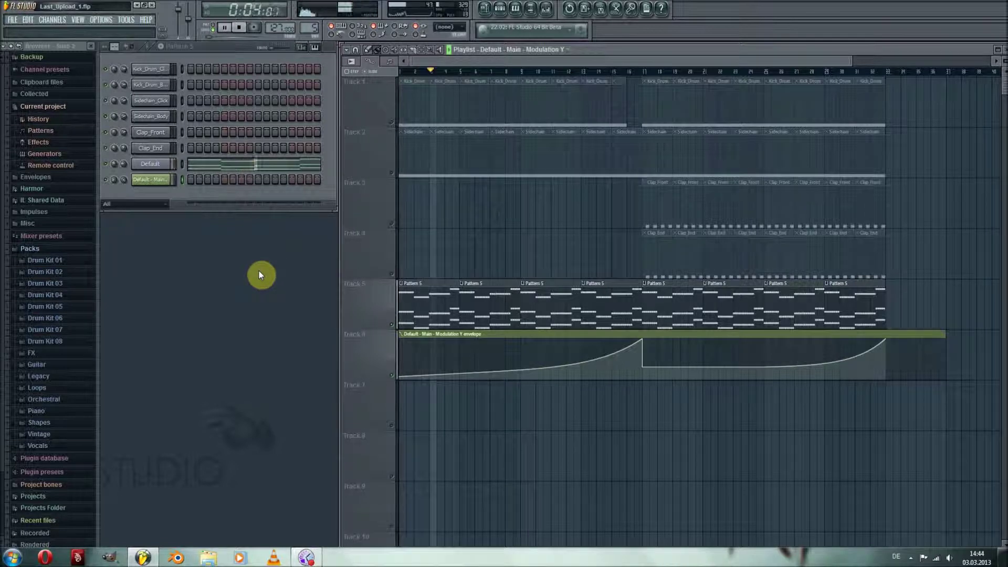
# Show the mixer, examine the Default track's signal in Fruity Limiter while the synth part plays, and stop playback
pyautogui.press('F9')
pyautogui.moveTo(405, 281); pyautogui.dragTo(400, 383)
pyautogui.moveTo(1004, 63); pyautogui.dragTo(1005, 59)
pyautogui.moveTo(533, 379); pyautogui.dragTo(534, 323)
pyautogui.click(861, 428)
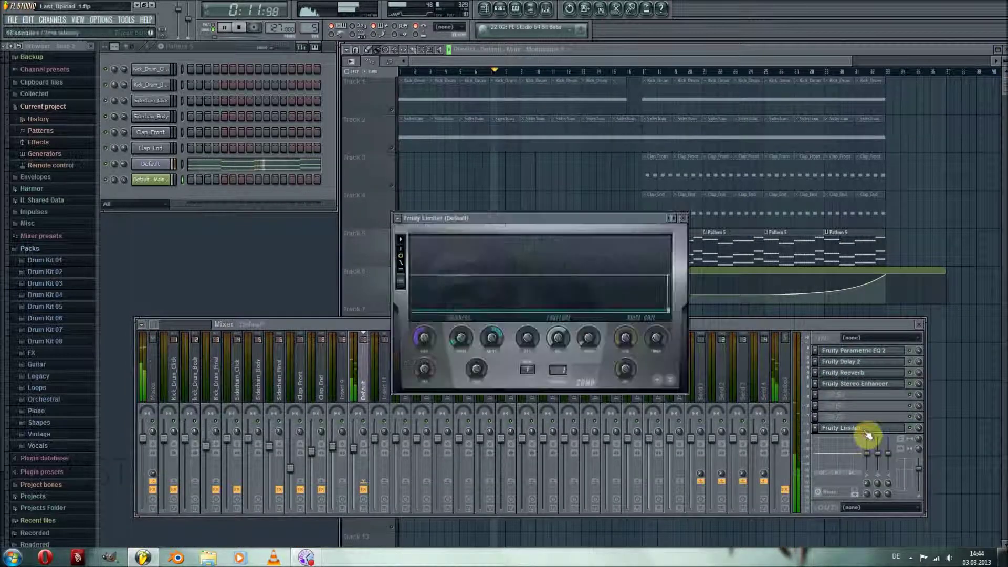
pyautogui.moveTo(586, 226); pyautogui.dragTo(298, 228)
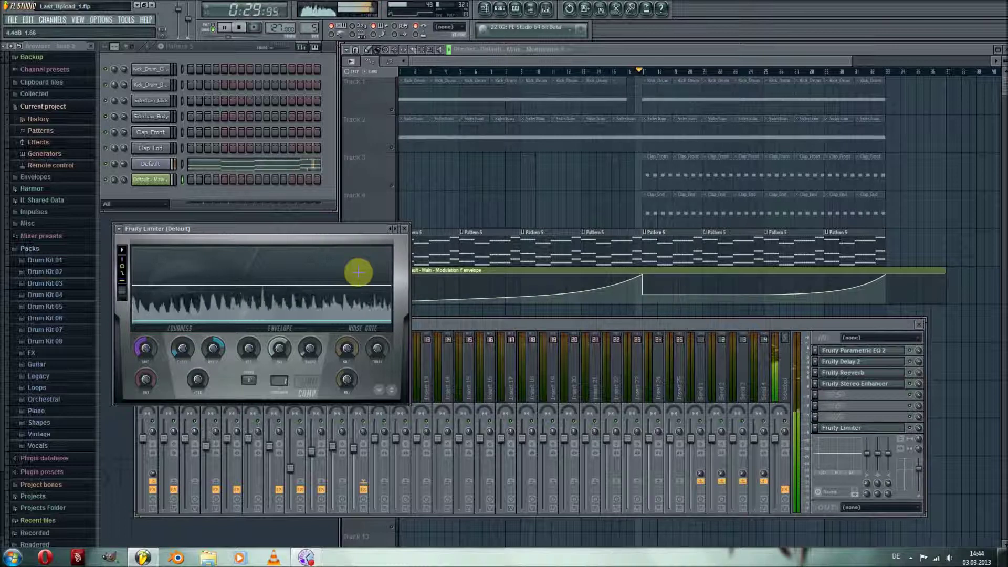
pyautogui.press('space')
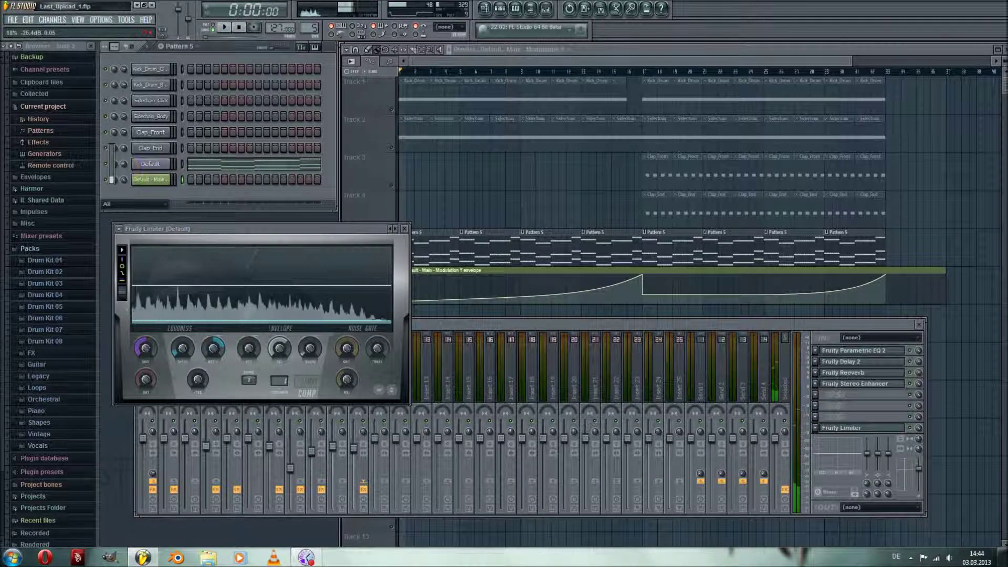
# Lower the Default mixer track's level slightly while auditioning the filter build-up from about bar 15
pyautogui.click(428, 342)
pyautogui.moveTo(354, 448); pyautogui.dragTo(354, 447)
pyautogui.press('space')
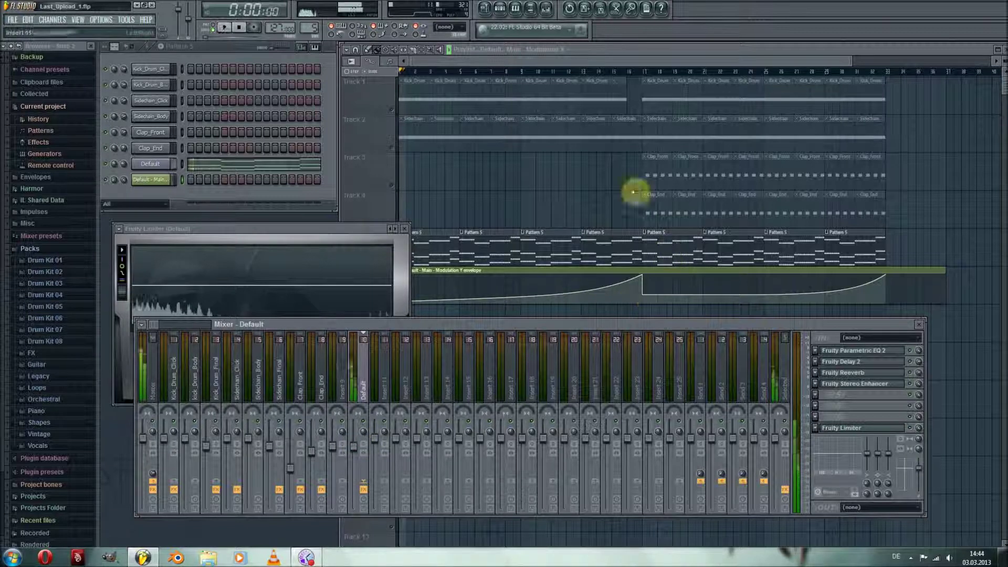
pyautogui.click(614, 72)
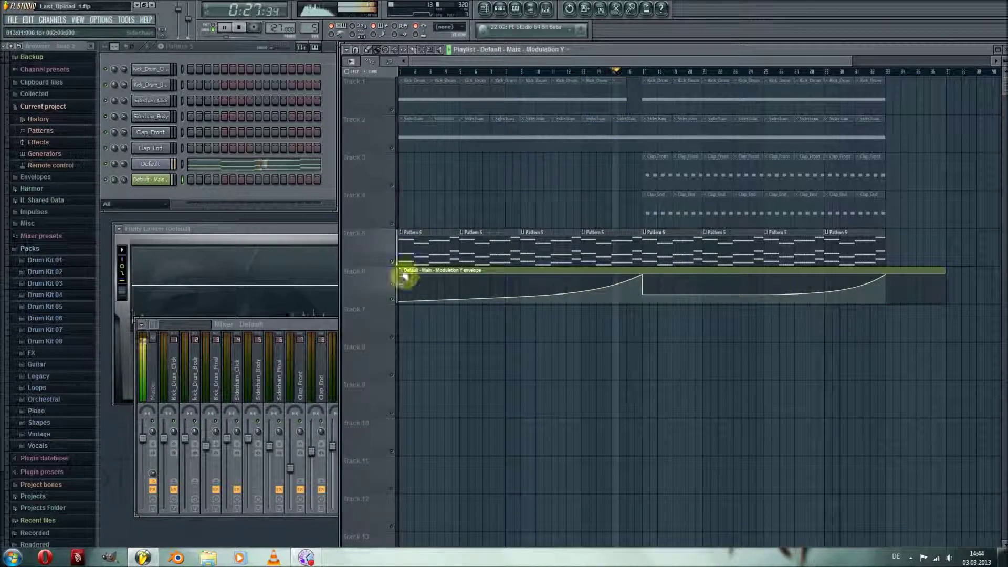
pyautogui.click(317, 322)
pyautogui.moveTo(360, 453); pyautogui.dragTo(360, 456)
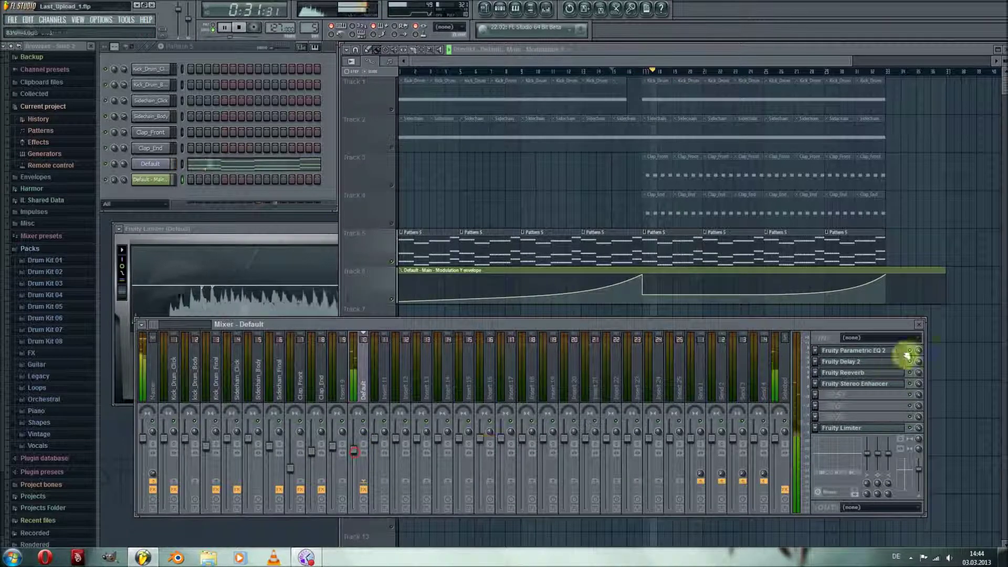
# Stop playback, close the mixer and Fruity Limiter, unmute all playlist tracks and return the song position to bar 1
pyautogui.click(919, 324)
pyautogui.press('space')
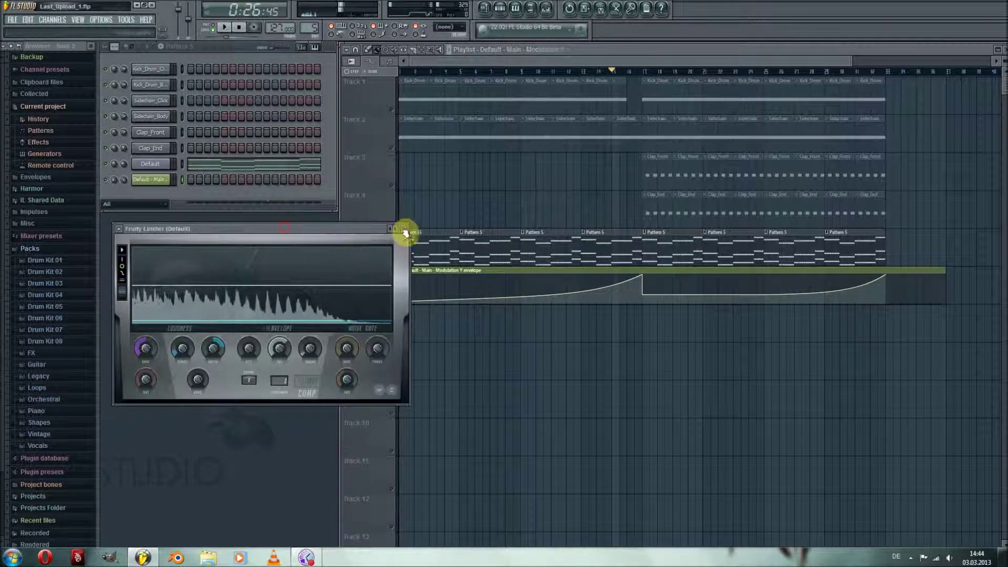
pyautogui.click(408, 229)
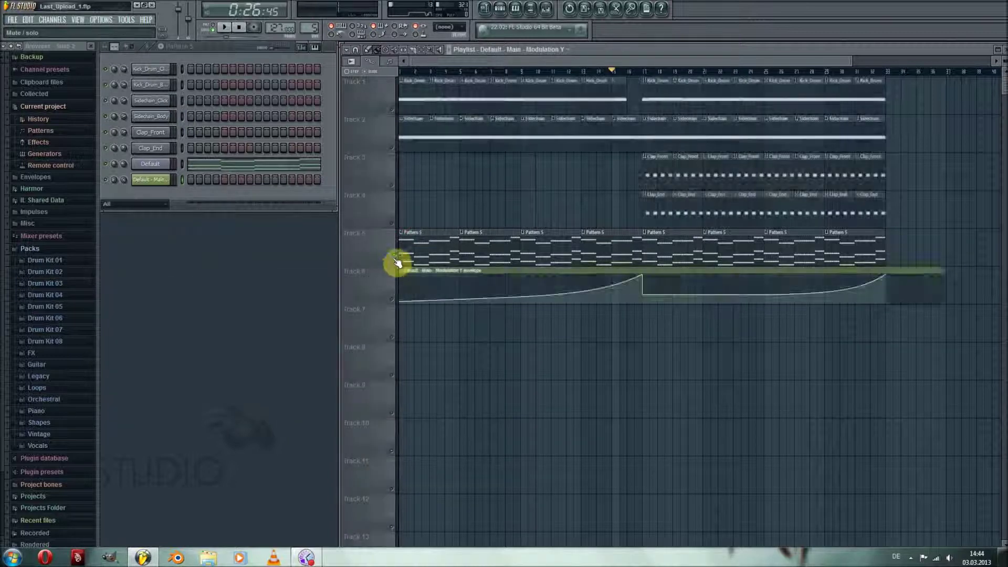
pyautogui.click(404, 73)
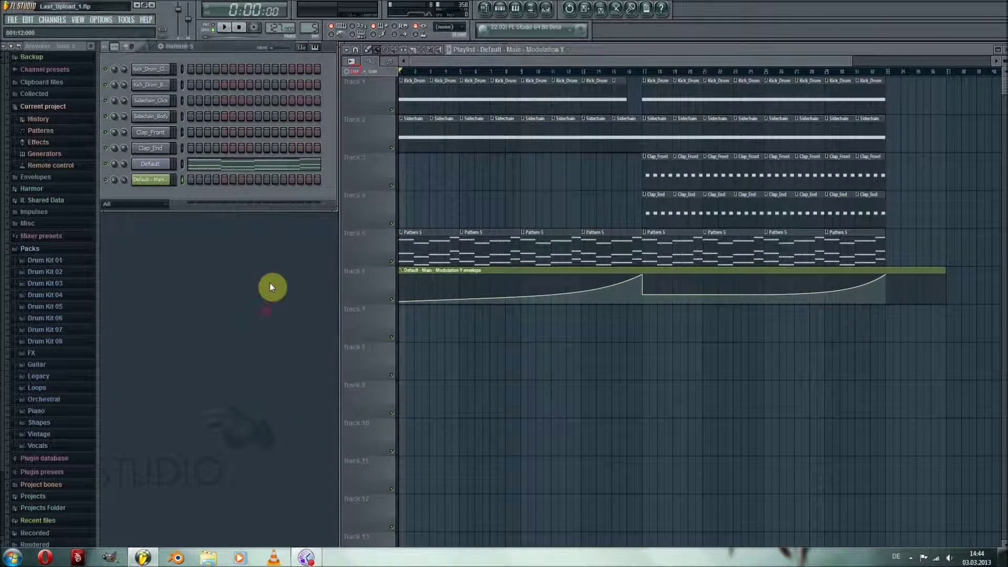
# Play the full arrangement with the Default channel's Sytrus window and the mixer arranged side by side to watch the modulation
pyautogui.press('space')
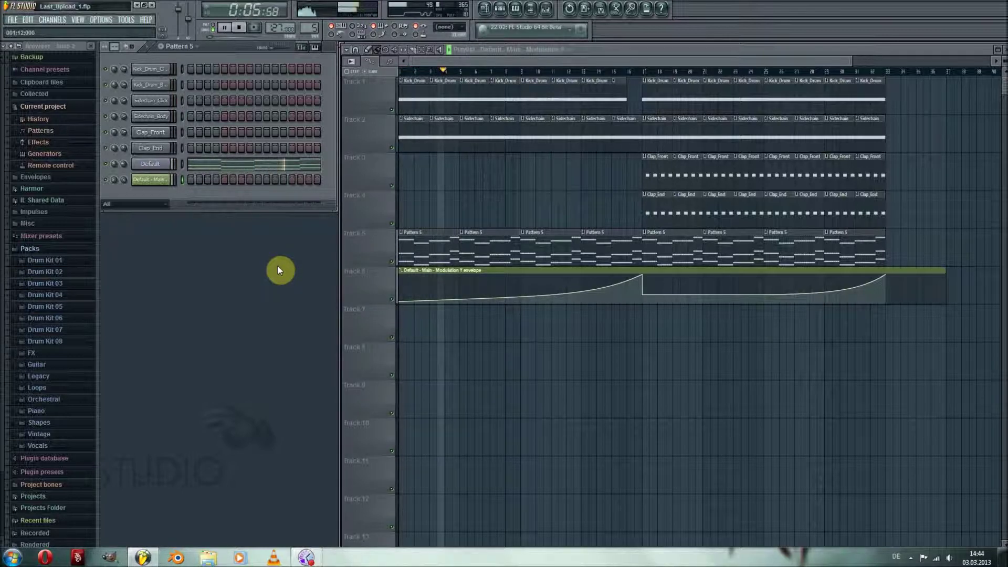
pyautogui.click(155, 165)
pyautogui.moveTo(332, 142); pyautogui.dragTo(253, 134)
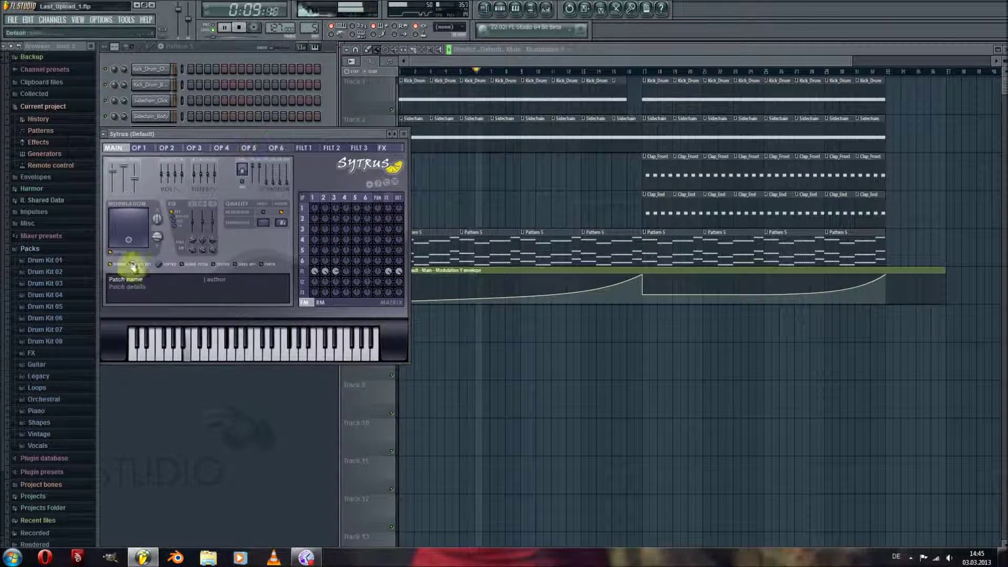
pyautogui.click(246, 338)
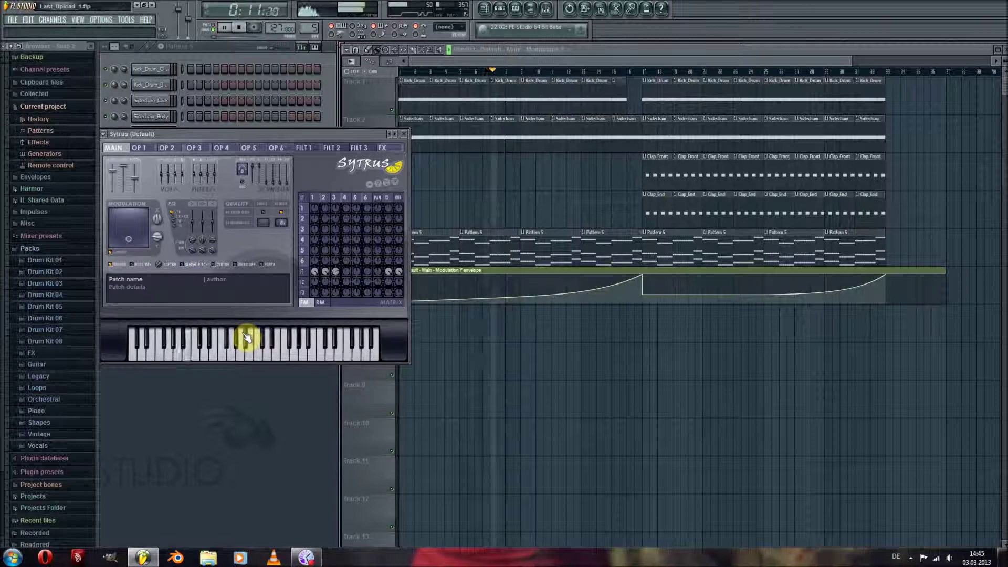
pyautogui.press('F9')
pyautogui.moveTo(411, 322); pyautogui.dragTo(396, 371)
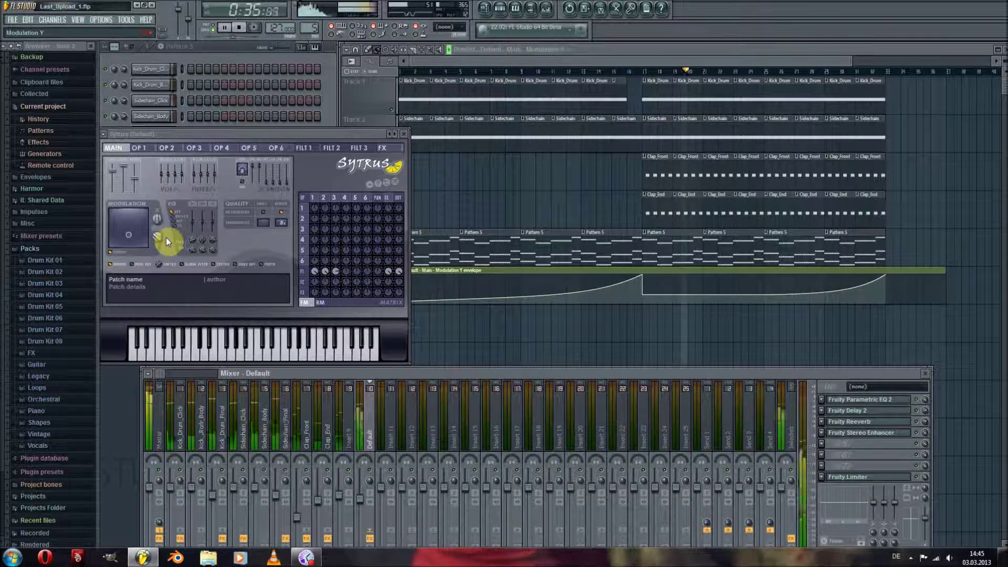
# Inspect the Master track's Classic Master Limiter and Fruity Parametric EQ 2 during playback, closing both plugin windows
pyautogui.click(163, 430)
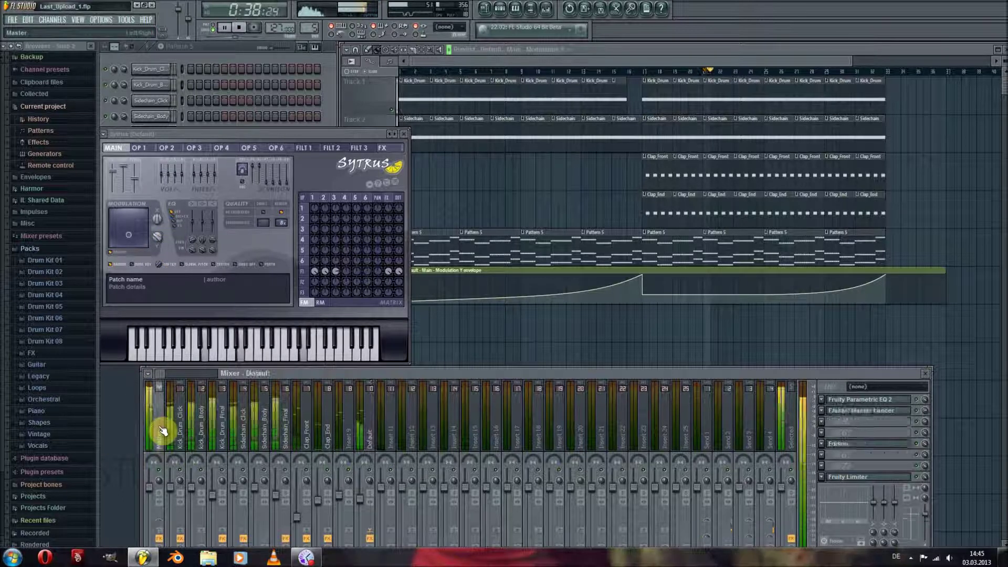
pyautogui.click(855, 412)
pyautogui.click(854, 413)
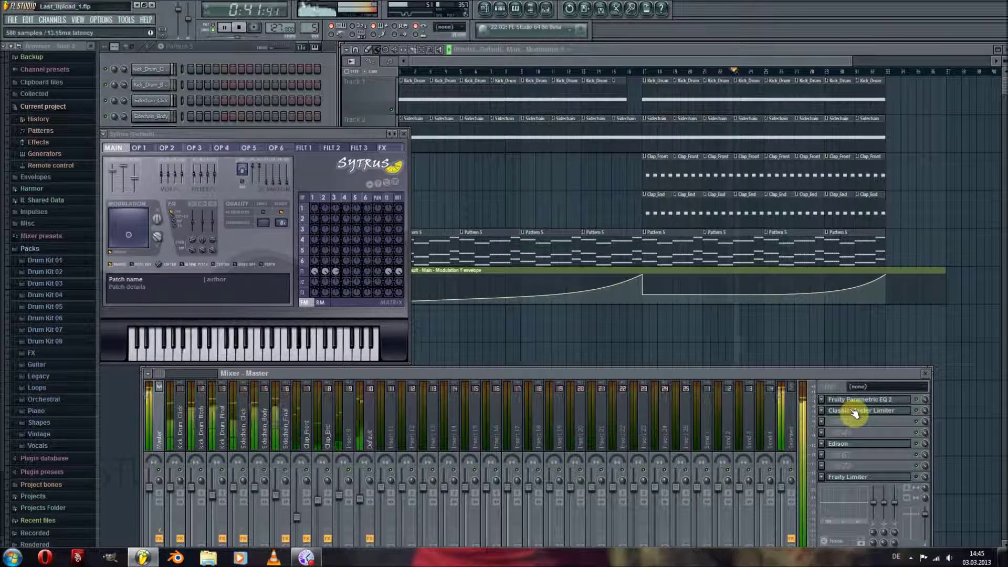
pyautogui.click(850, 402)
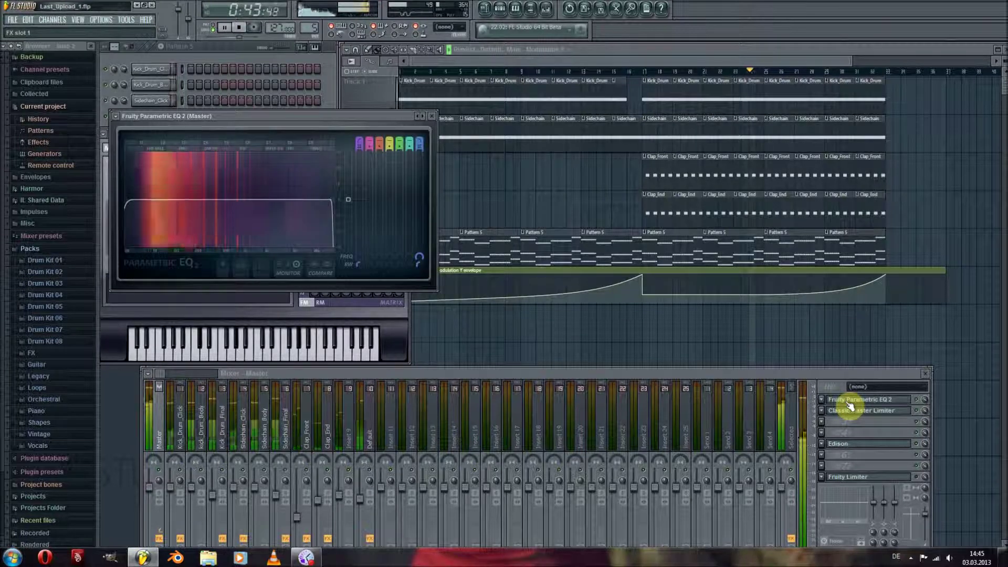
pyautogui.click(850, 403)
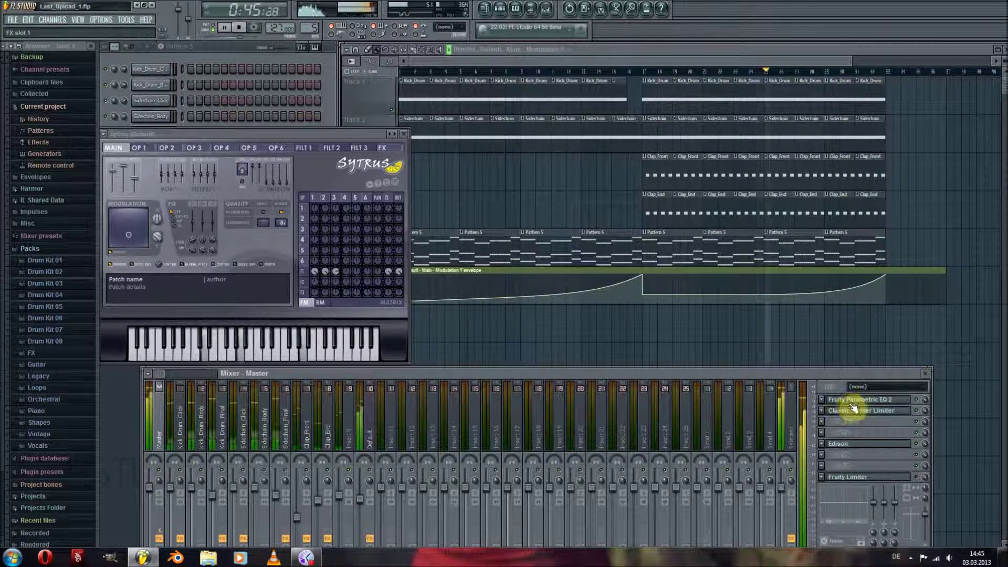
# Examine the sidechain ducking in the Default mixer track's Fruity Limiter during playback, placing its window clear of Sytrus
pyautogui.click(370, 438)
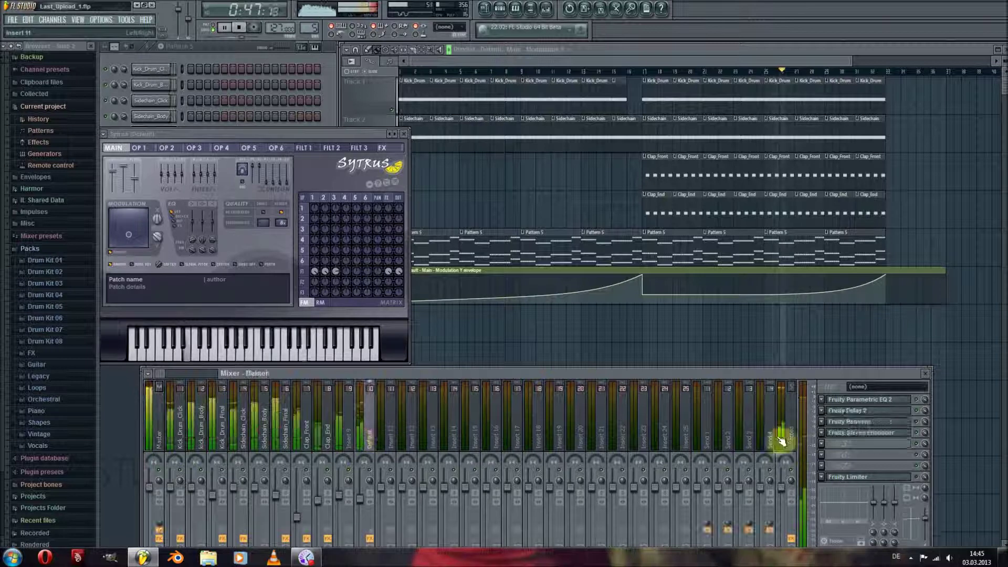
pyautogui.click(863, 476)
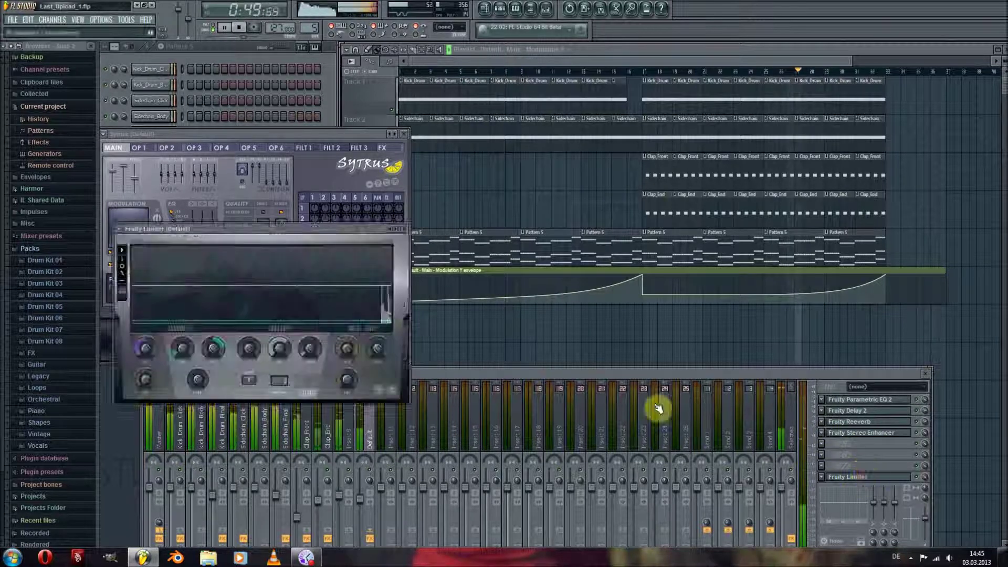
pyautogui.moveTo(261, 232); pyautogui.dragTo(617, 349)
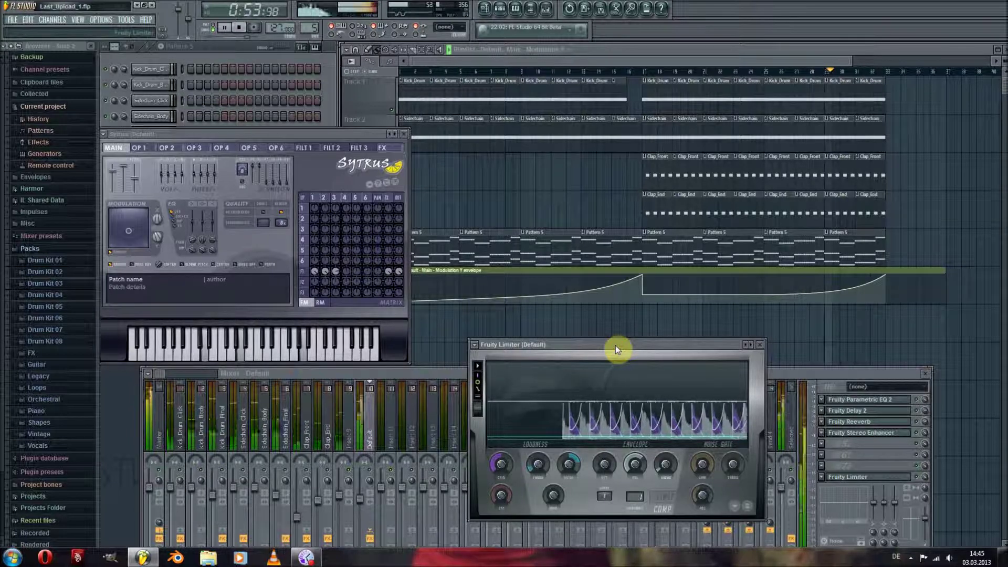
pyautogui.moveTo(614, 346); pyautogui.dragTo(589, 336)
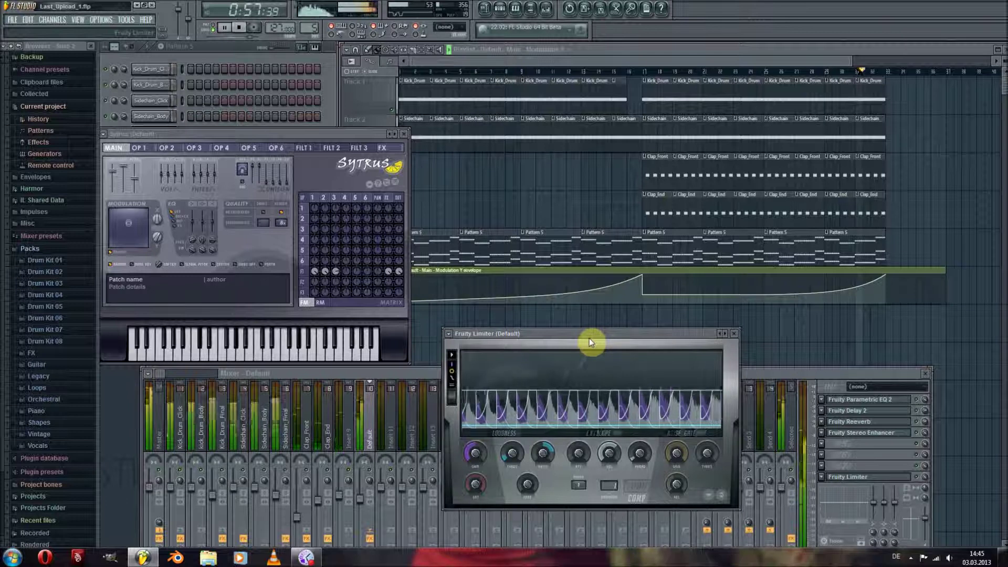